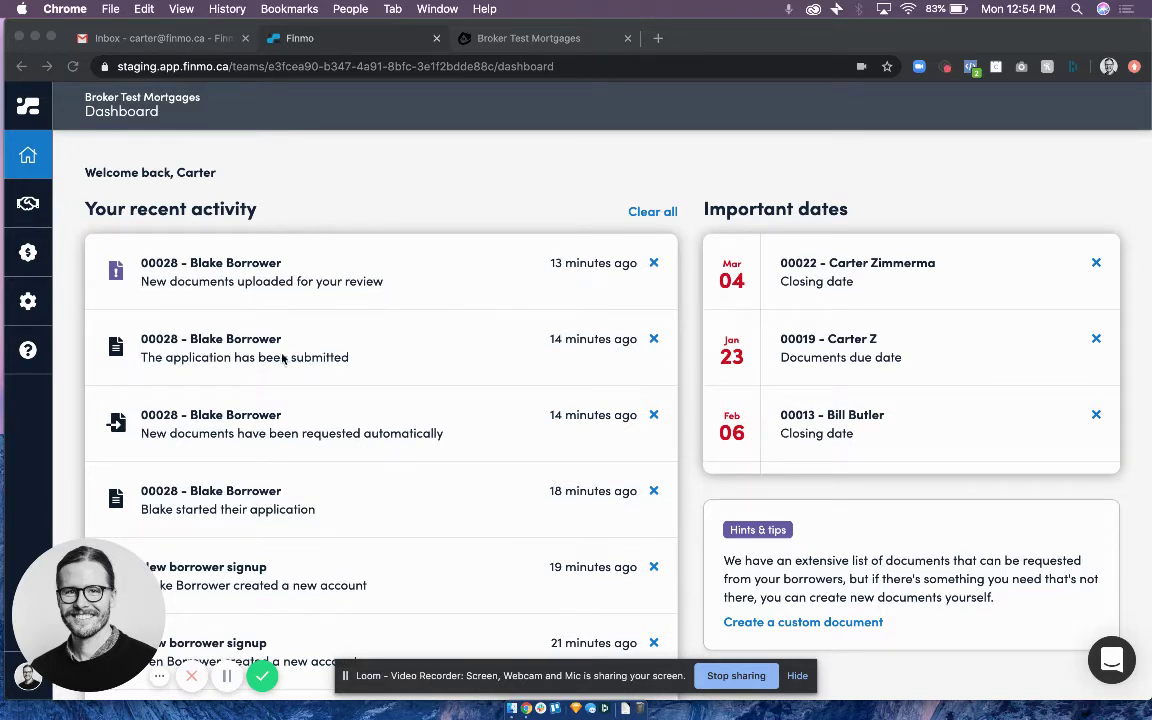
# Step: Open the application of the first deal in the deals list
pyautogui.click(366, 137)
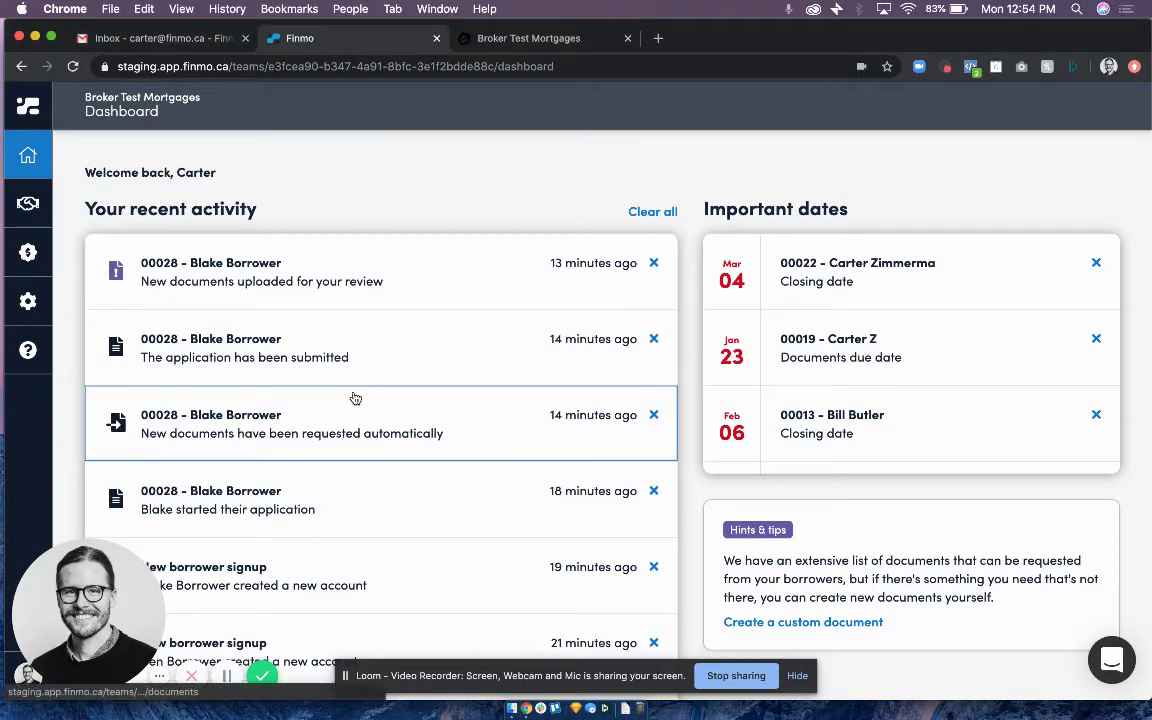
pyautogui.scroll(-2, 352, 399)
pyautogui.scroll(3, 355, 398)
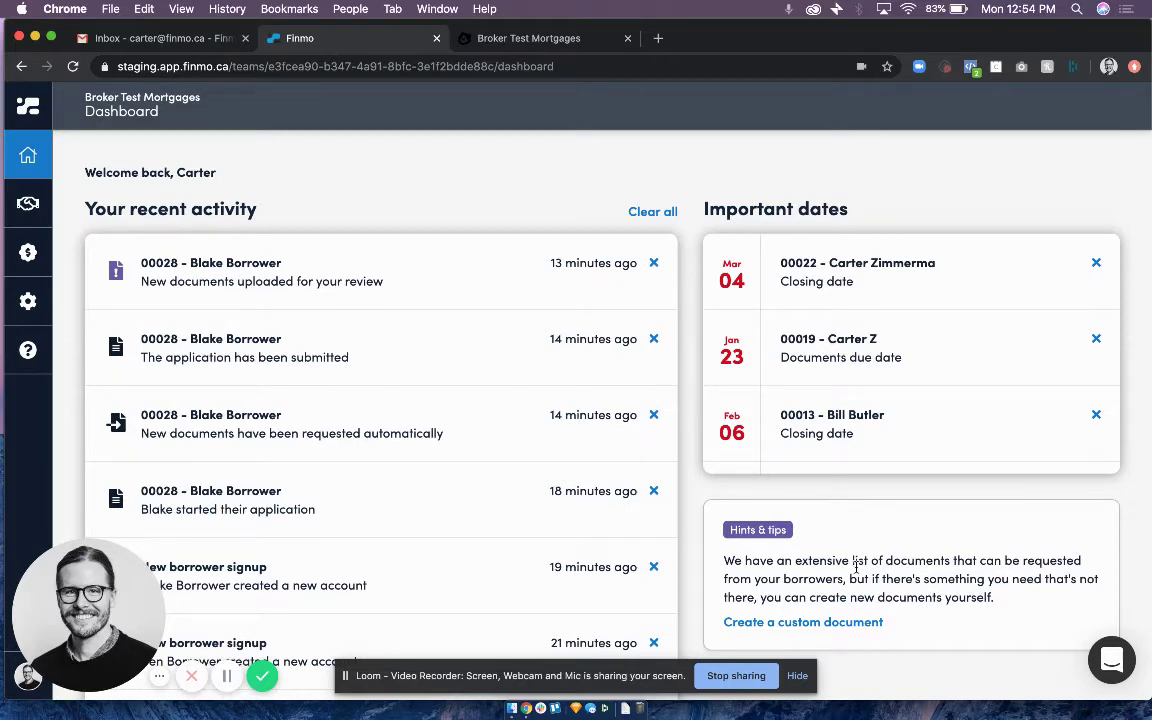
pyautogui.click(23, 207)
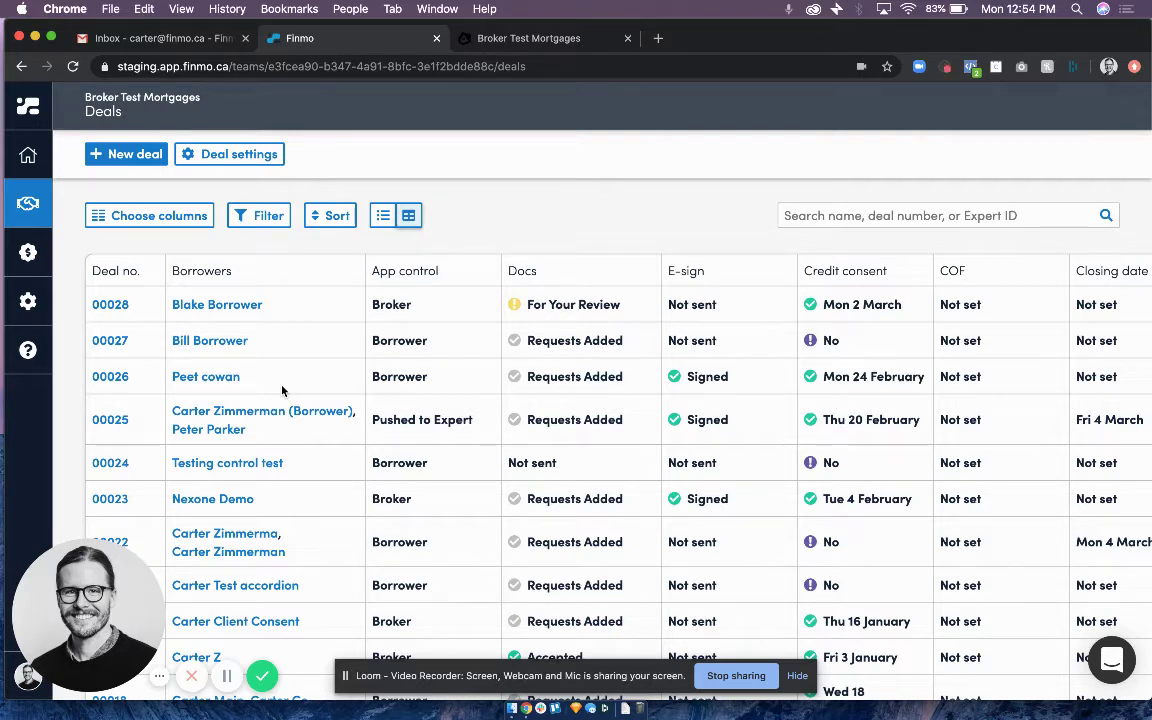
pyautogui.click(104, 312)
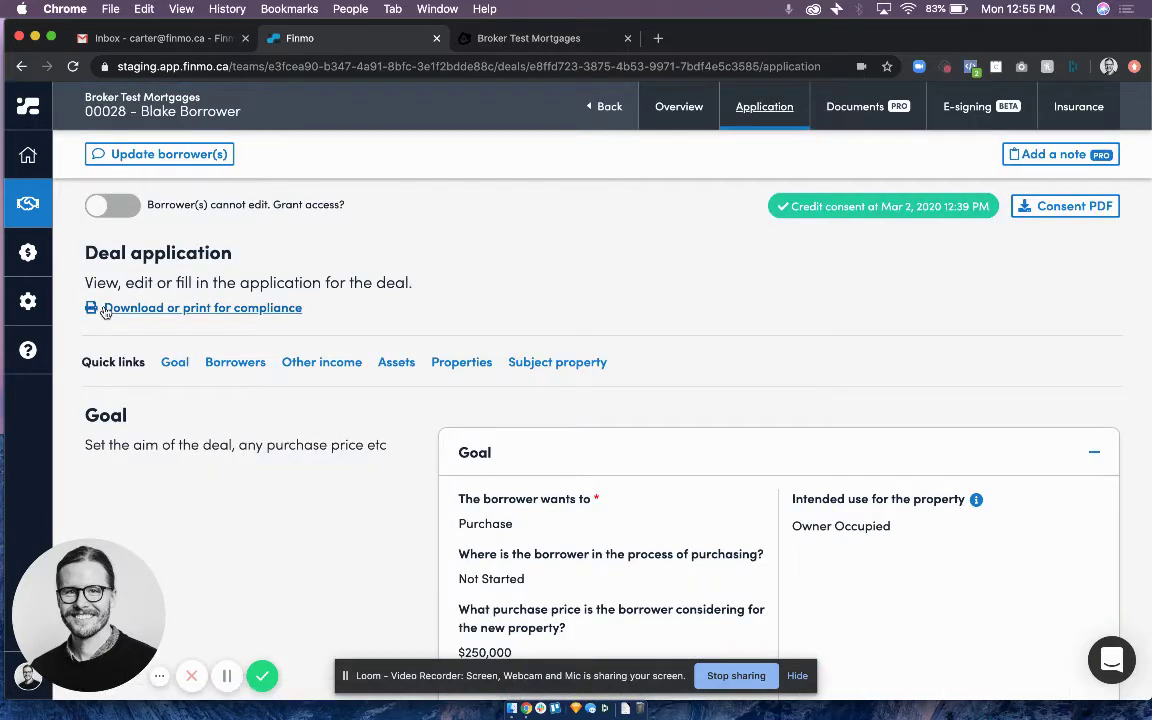
# Step: Set First time buyer to Yes in the borrower's personal details and save the changes
pyautogui.scroll(-3, 209, 450)
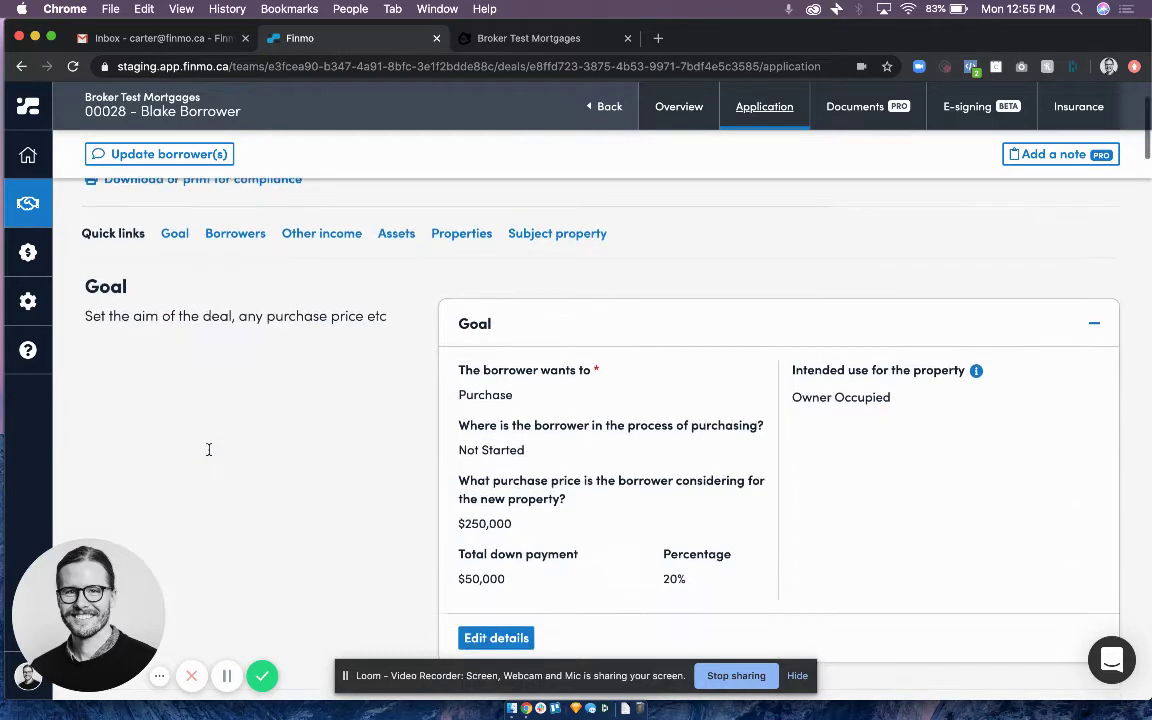
pyautogui.scroll(-3, 209, 450)
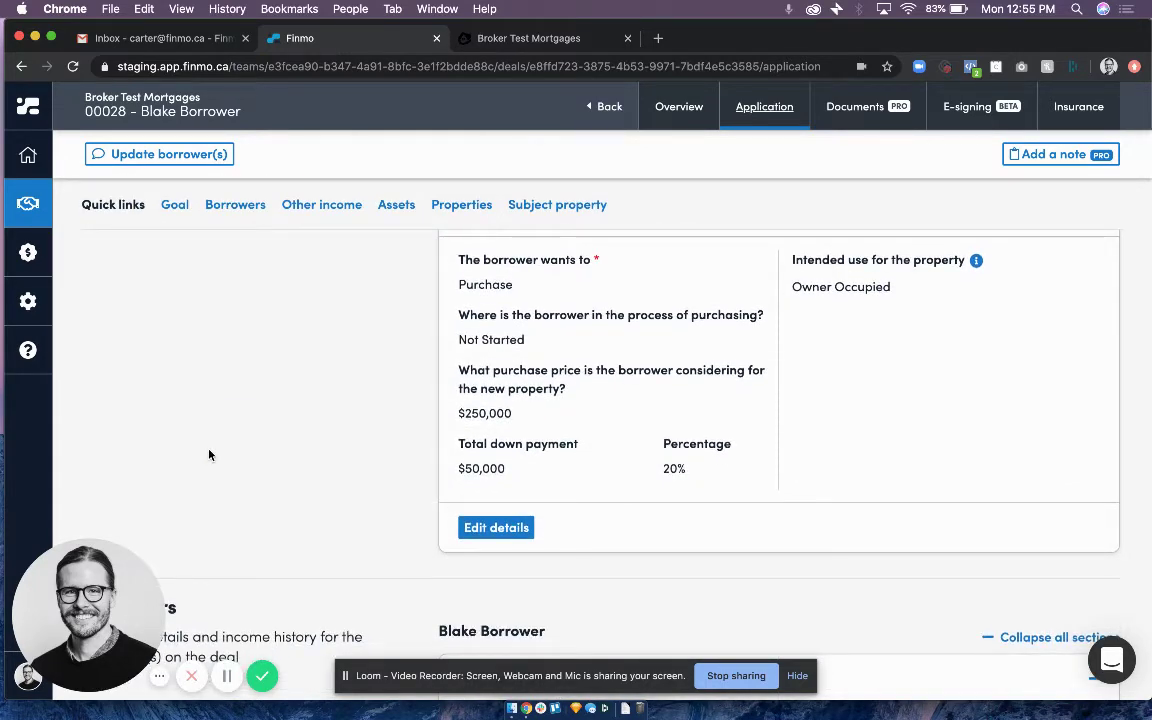
pyautogui.scroll(2, 209, 455)
pyautogui.scroll(-10, 209, 455)
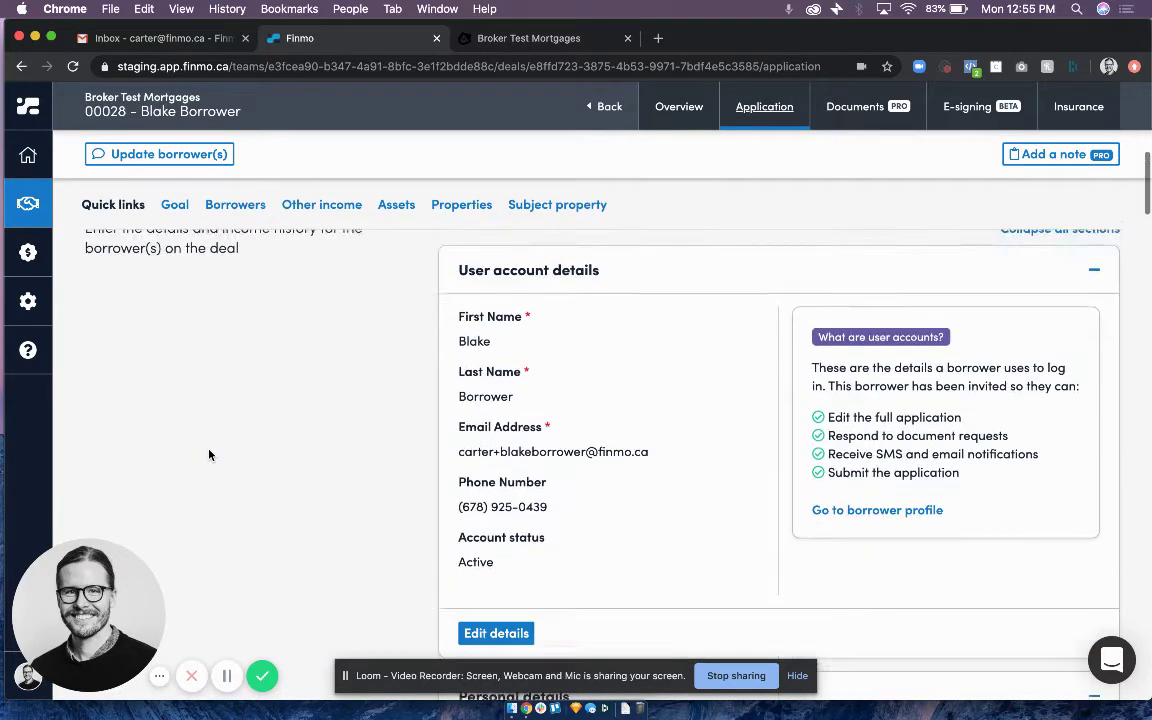
pyautogui.scroll(-10, 209, 455)
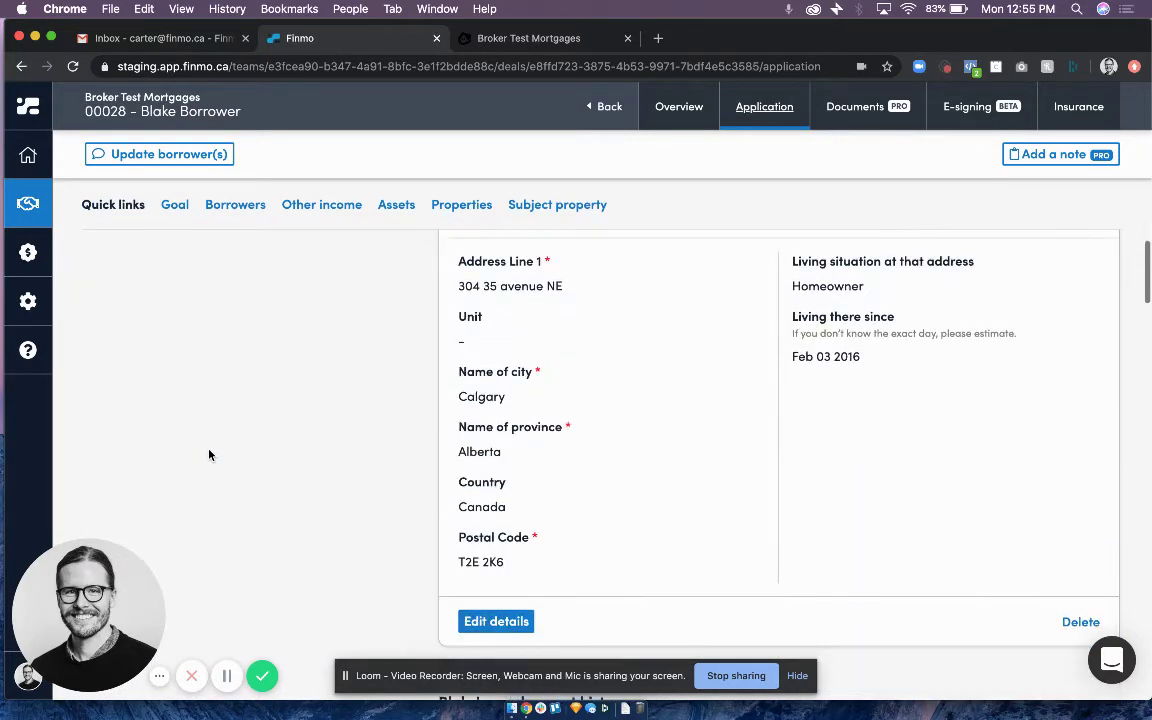
pyautogui.scroll(-10, 209, 455)
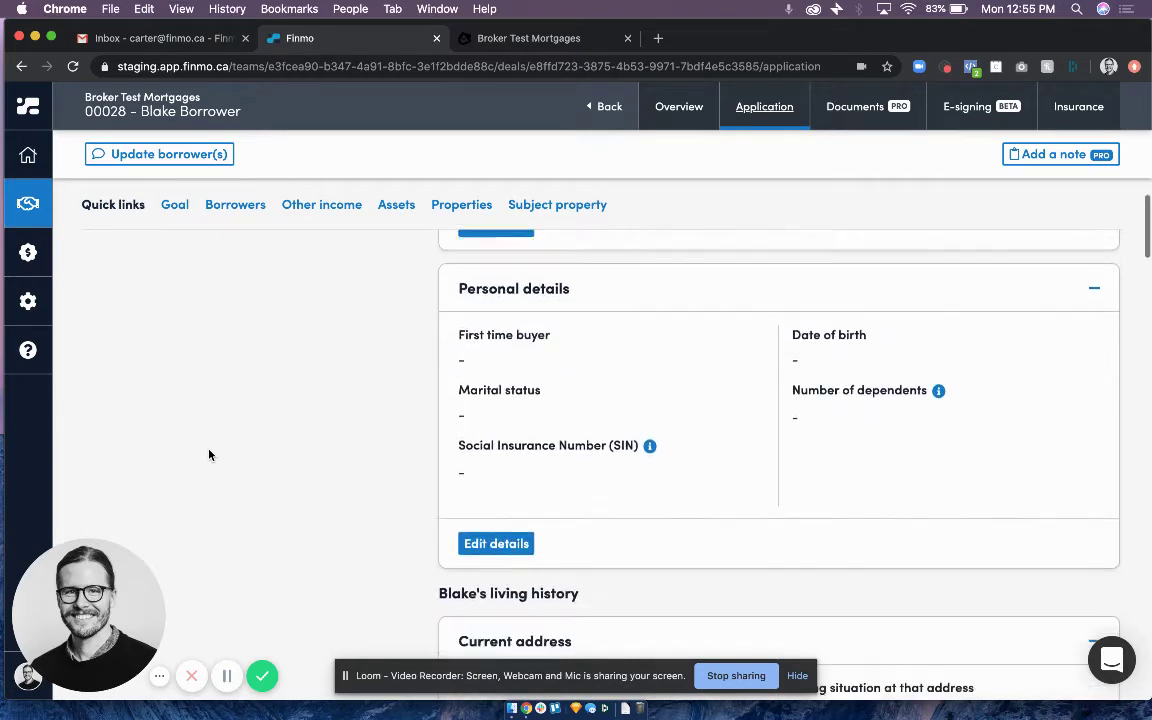
pyautogui.click(493, 531)
pyautogui.click(473, 353)
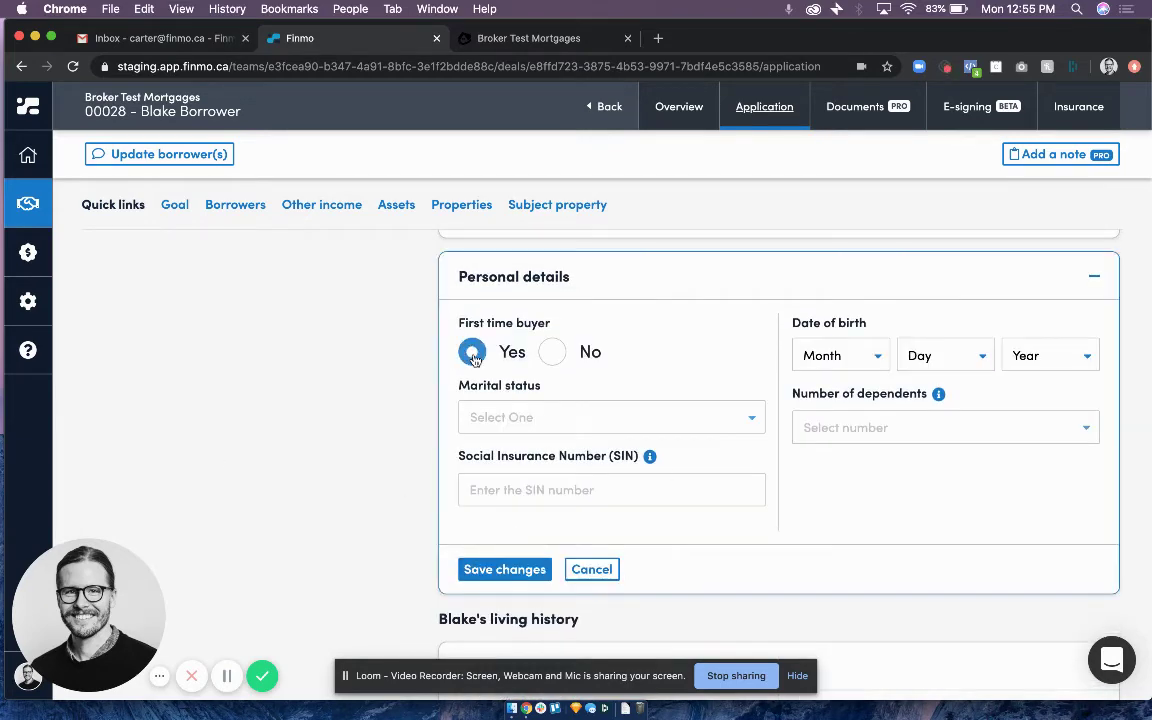
pyautogui.click(505, 569)
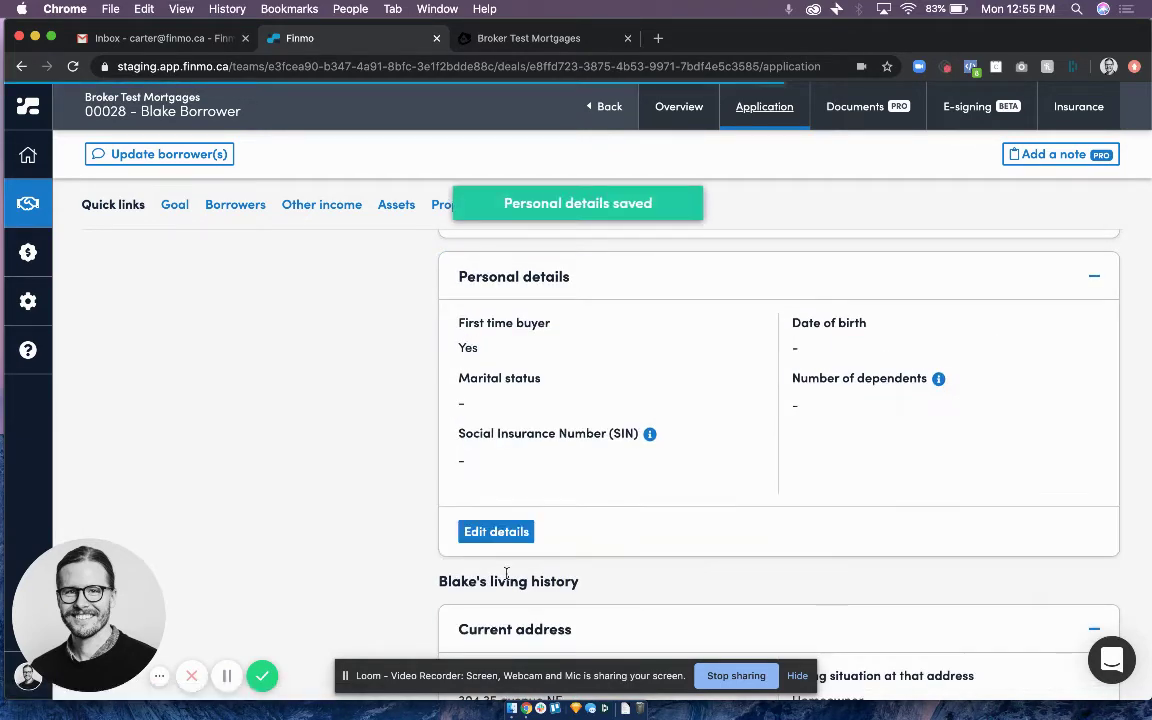
# Step: Review the remaining application sections through the subject property, and push the application to Filogix Expert
pyautogui.scroll(-8, 507, 576)
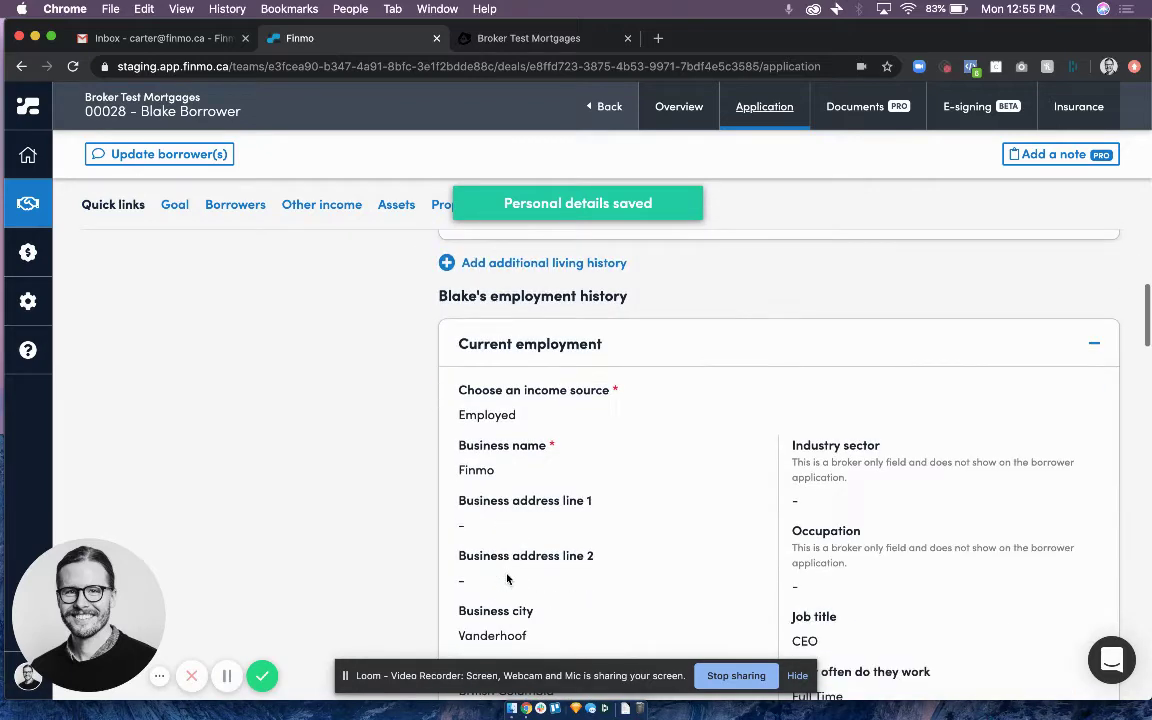
pyautogui.scroll(-10, 507, 578)
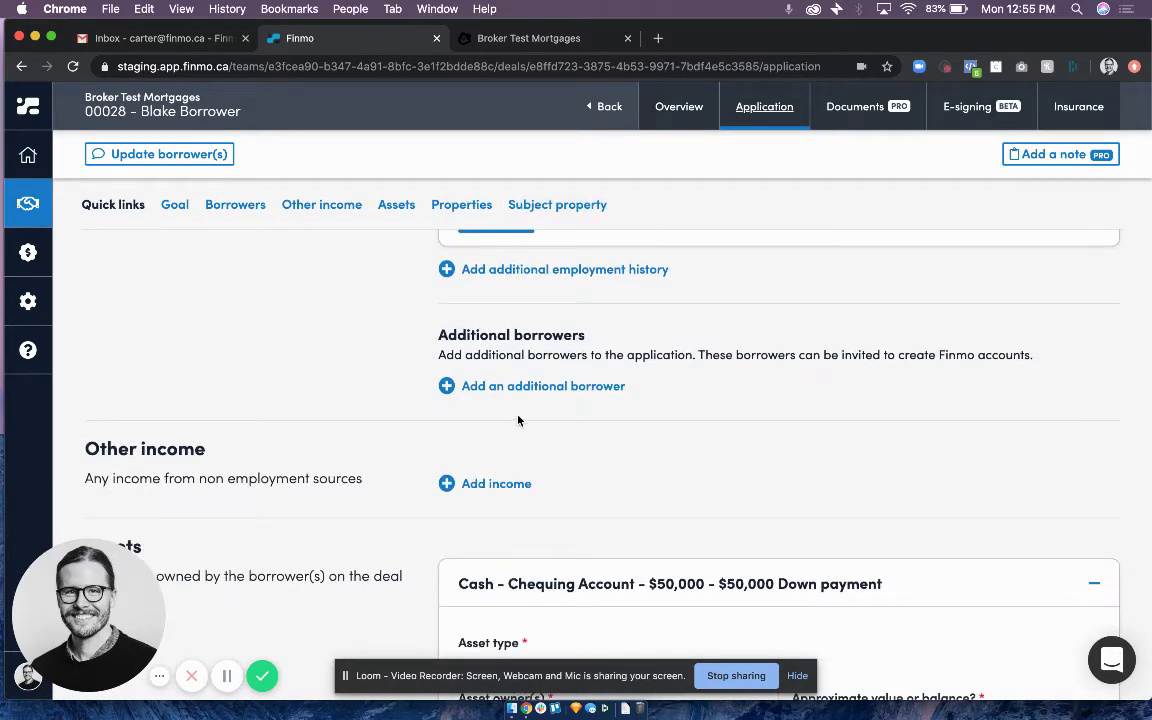
pyautogui.scroll(-1, 532, 525)
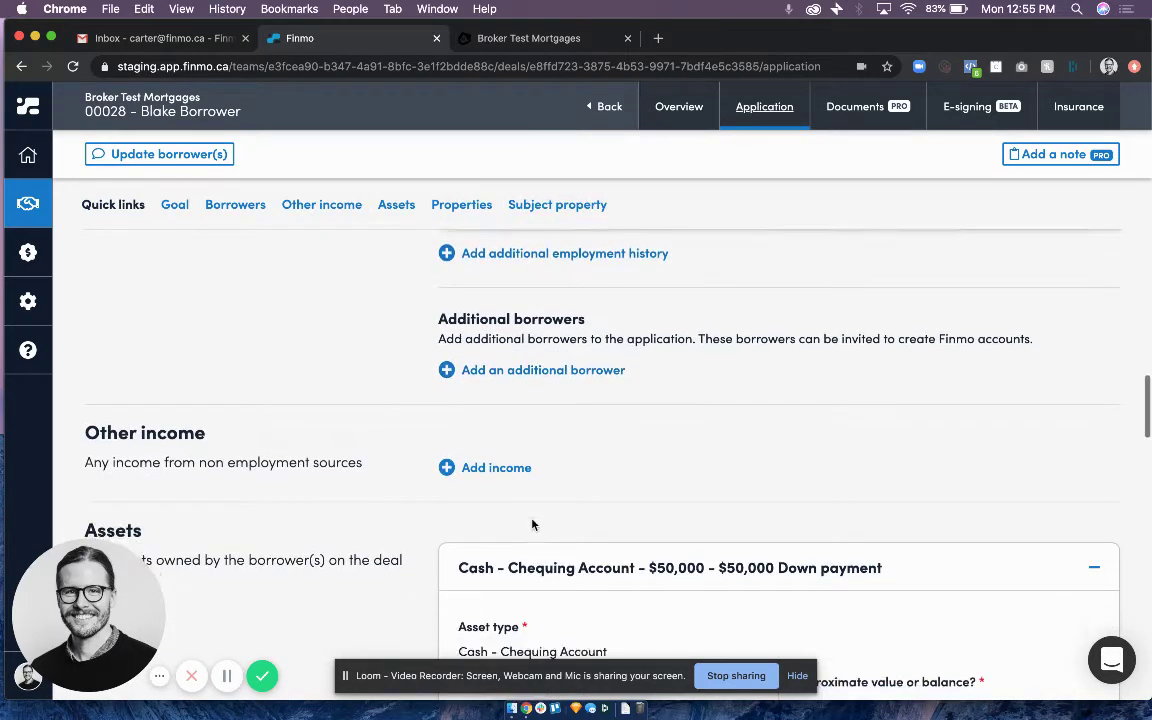
pyautogui.scroll(-10, 532, 525)
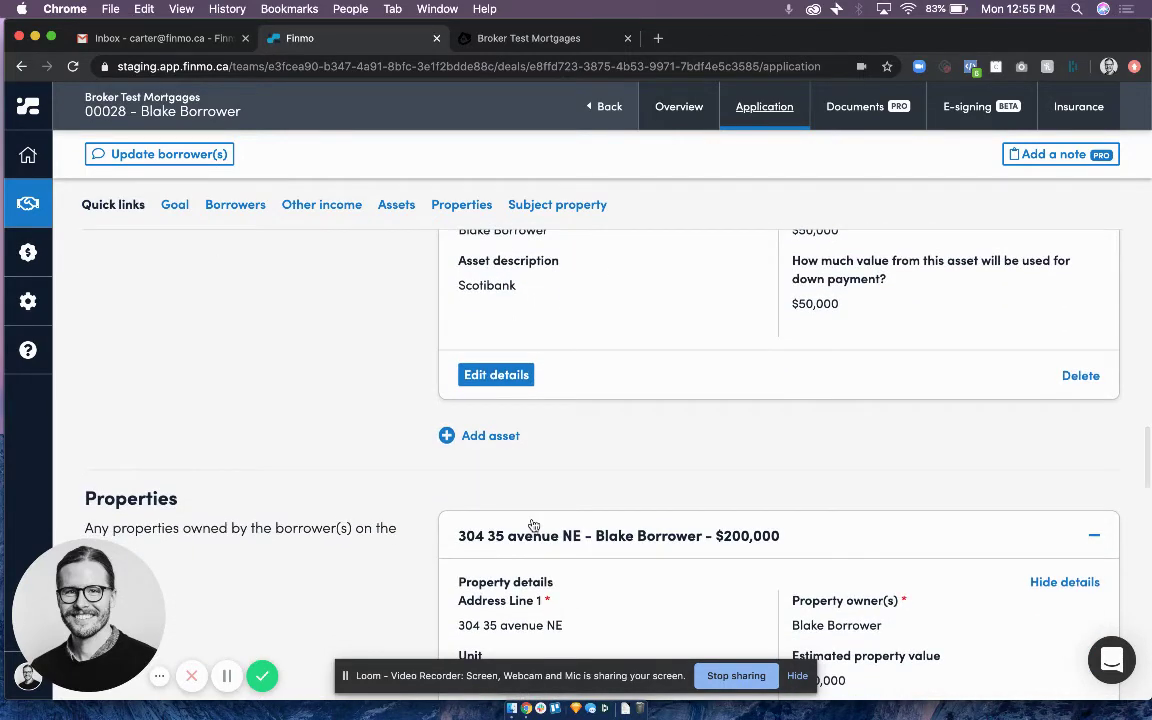
pyautogui.scroll(20, 533, 525)
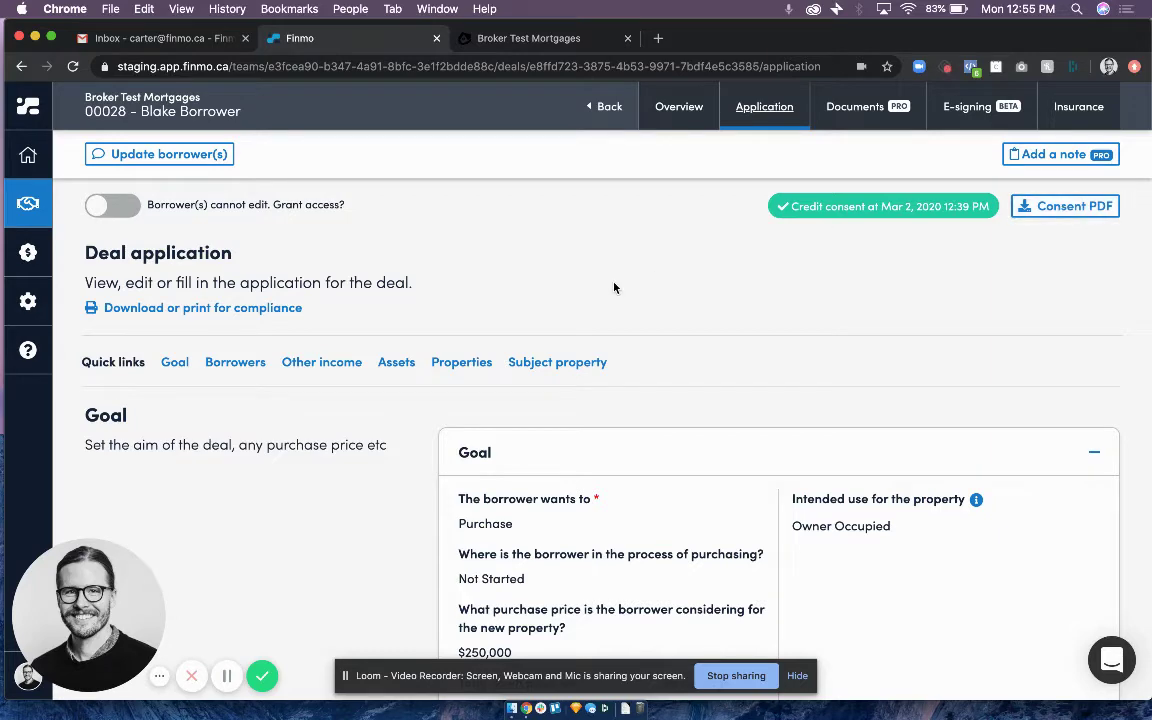
pyautogui.scroll(-2, 605, 282)
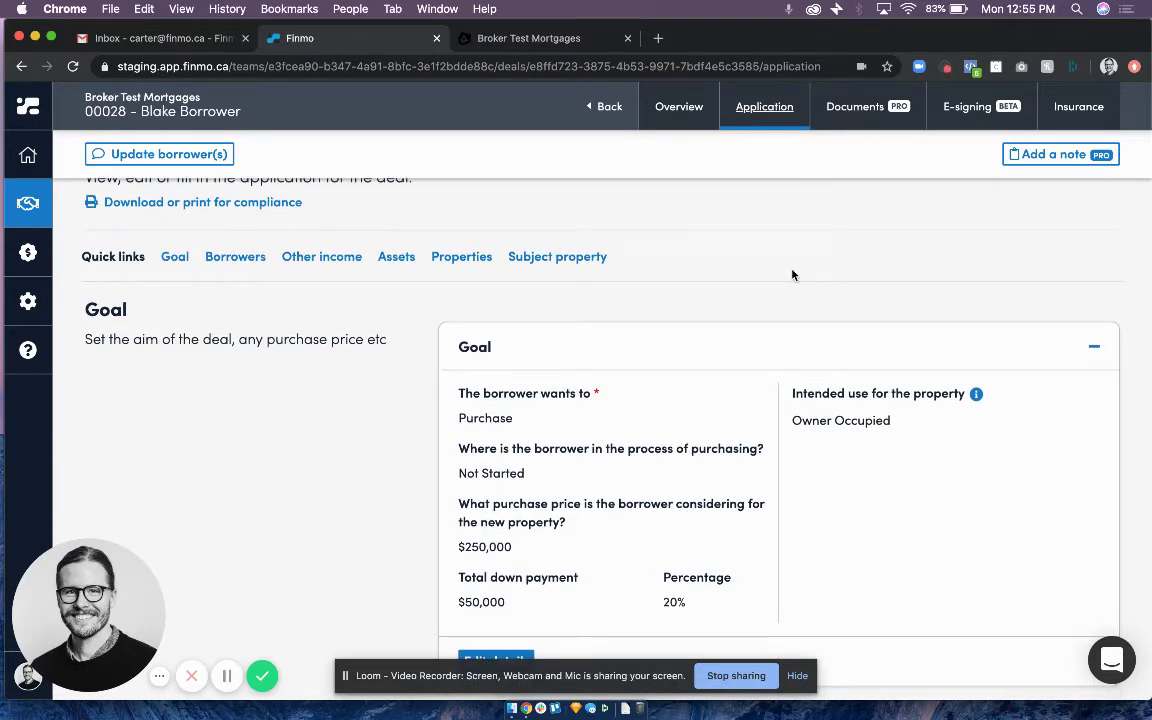
pyautogui.scroll(-10, 720, 430)
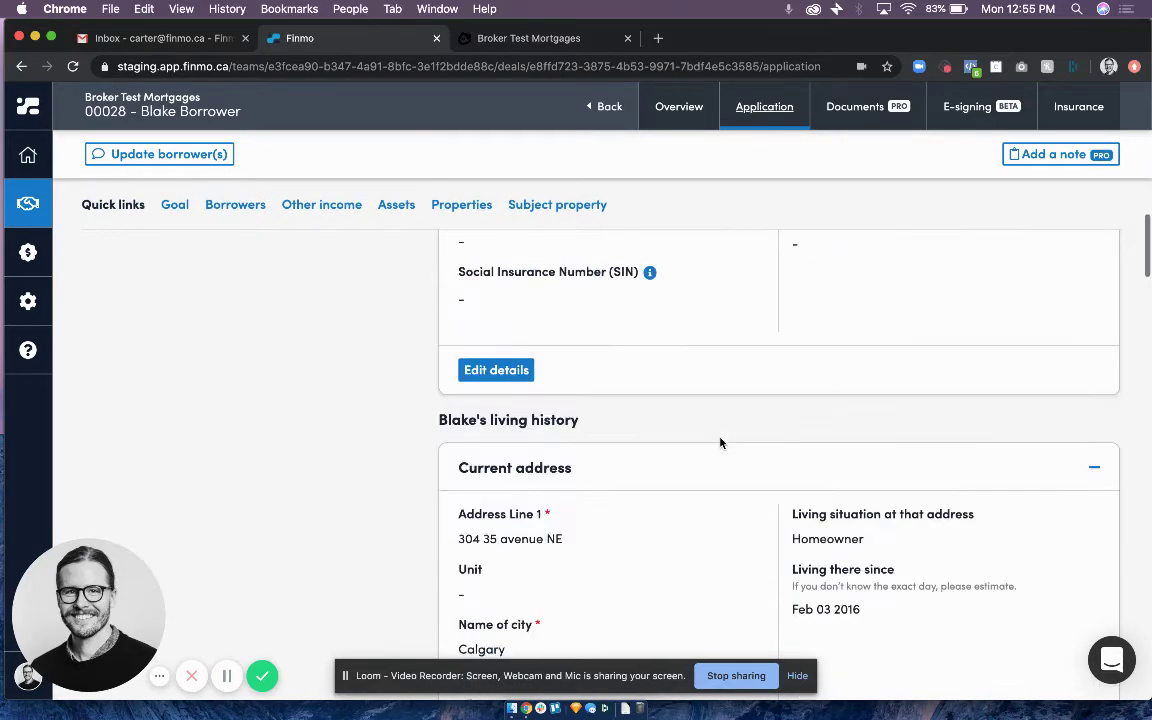
pyautogui.scroll(-15, 720, 443)
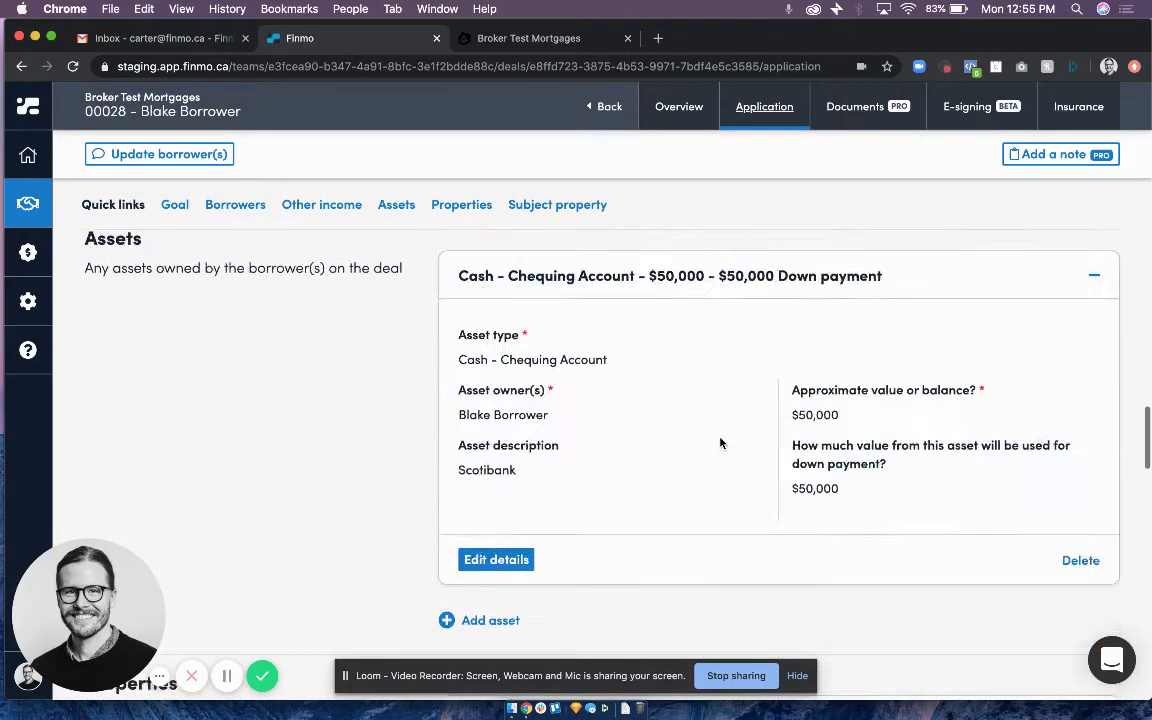
pyautogui.scroll(-15, 720, 443)
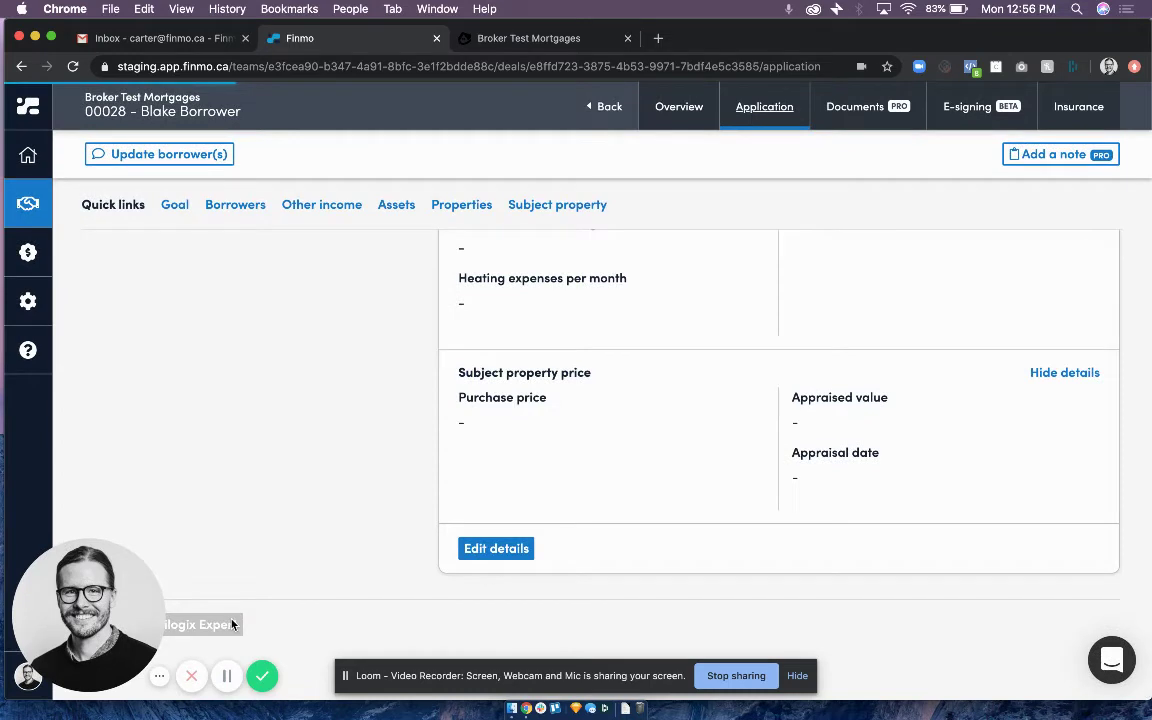
pyautogui.click(232, 624)
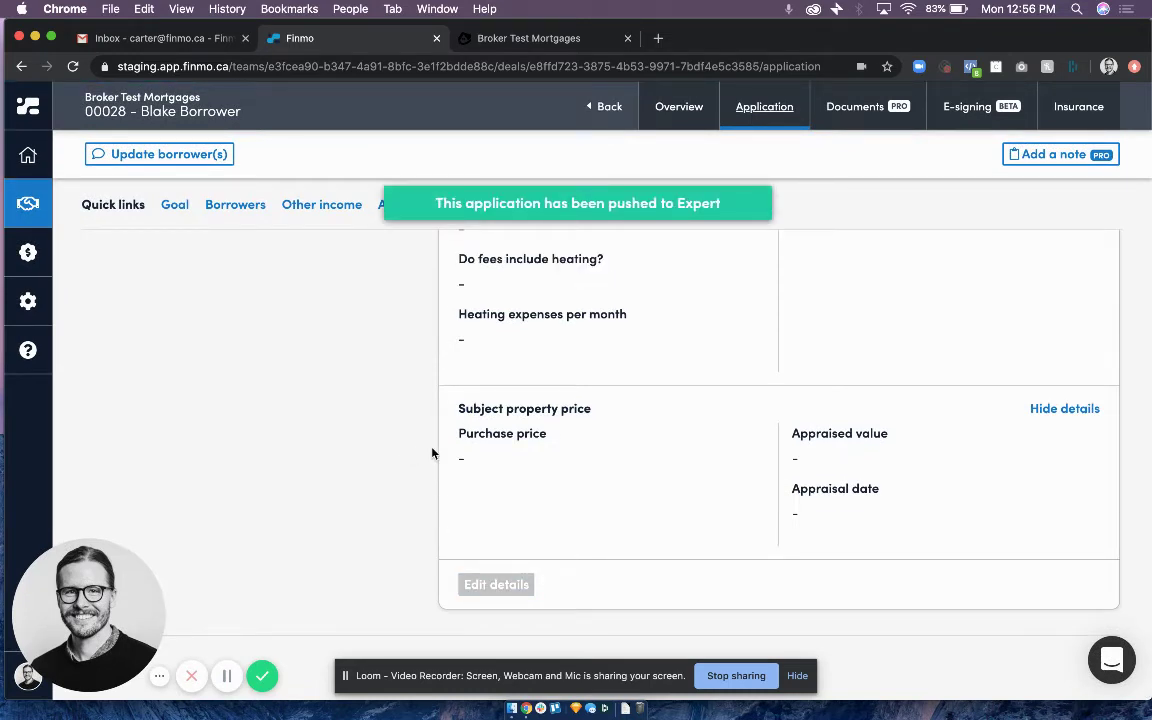
# Step: View the borrower's uploaded pay stub file Worksheet_6_Statement_Earnings_E.pdf from the deal's documents, and return to its request
pyautogui.scroll(15, 432, 453)
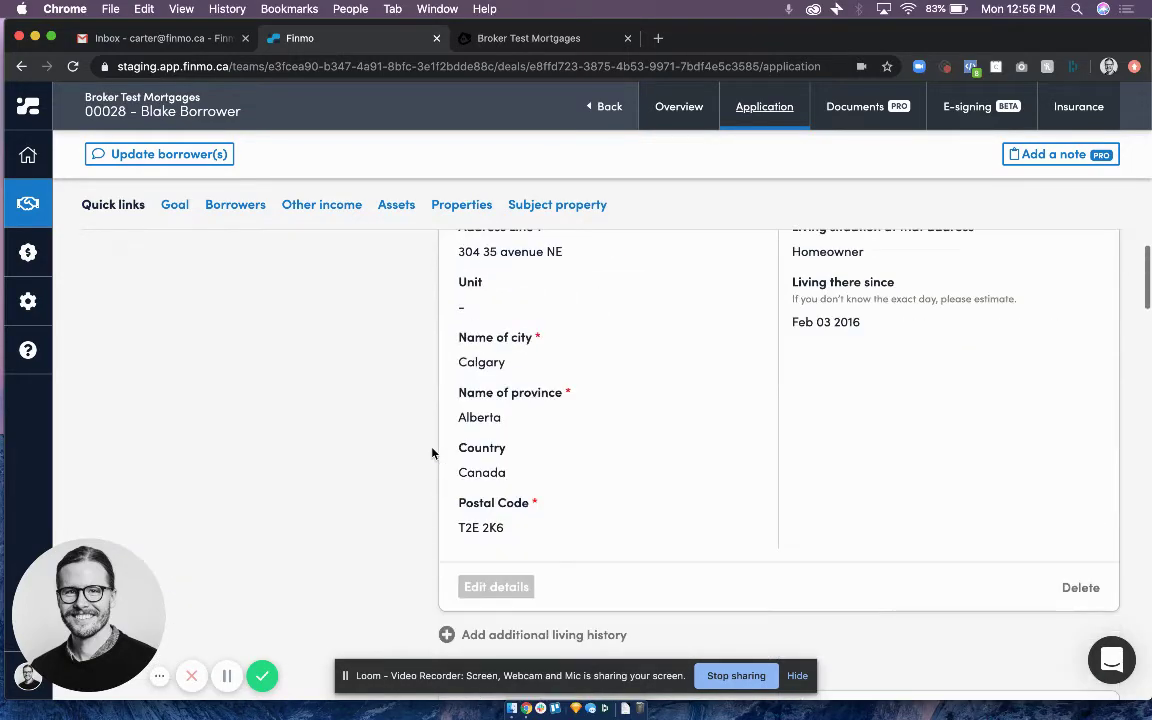
pyautogui.scroll(15, 432, 453)
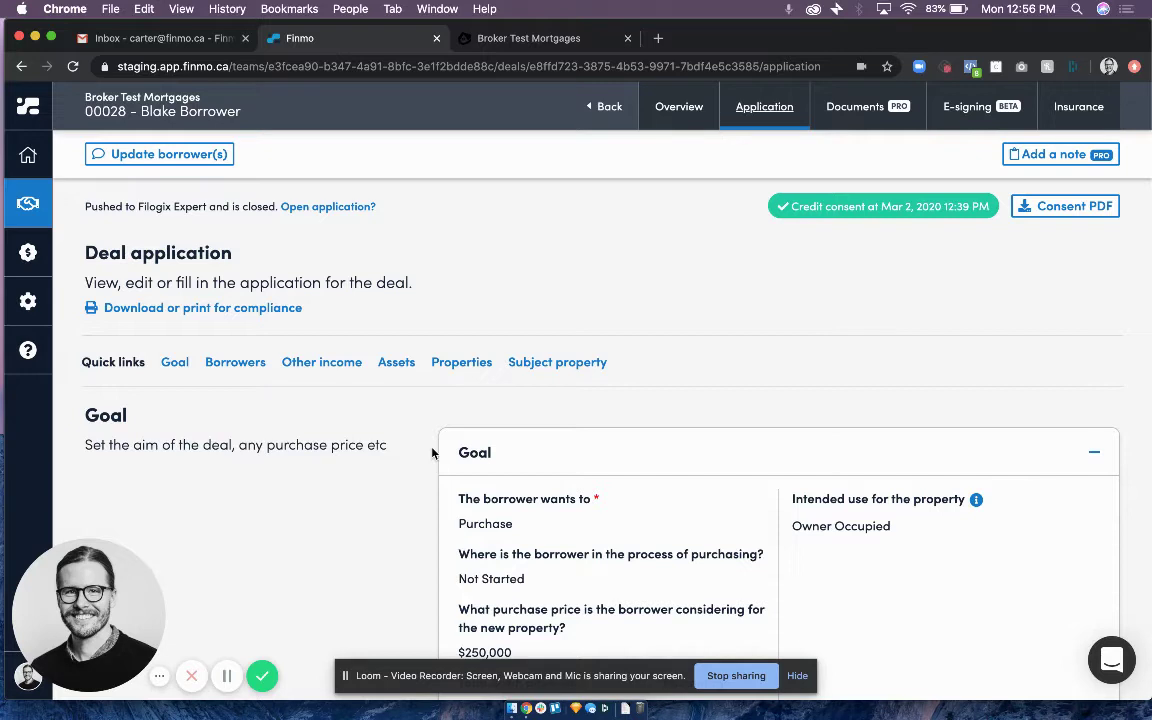
pyautogui.click(857, 108)
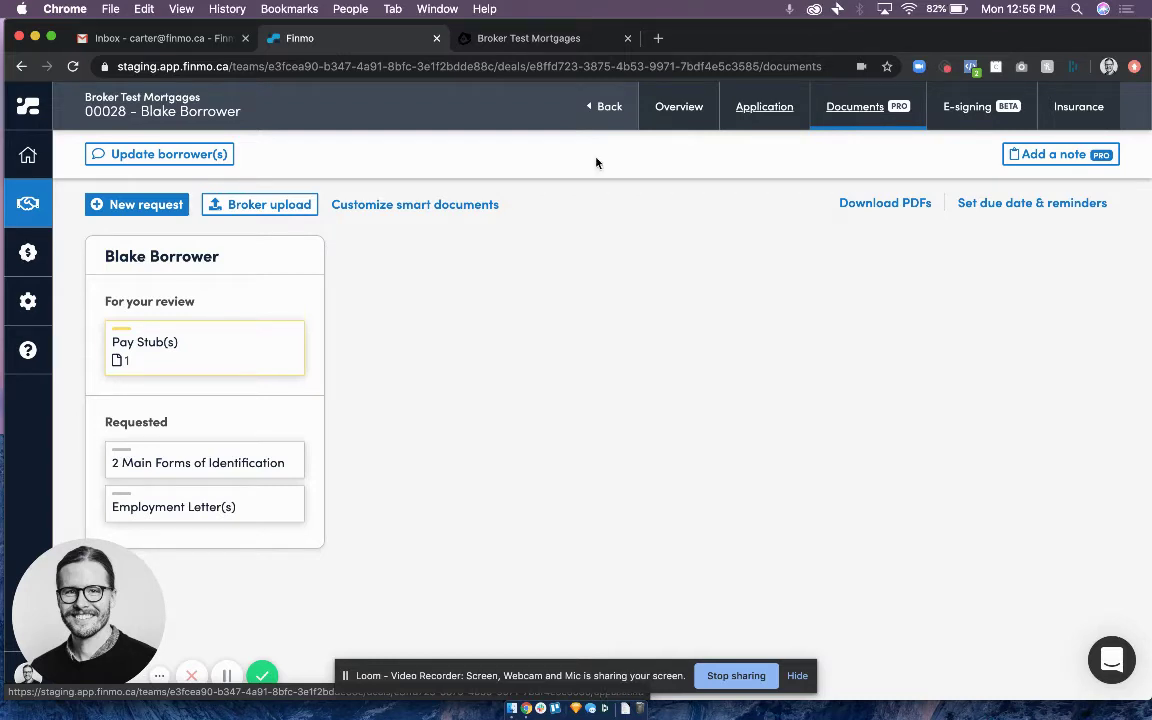
pyautogui.click(180, 365)
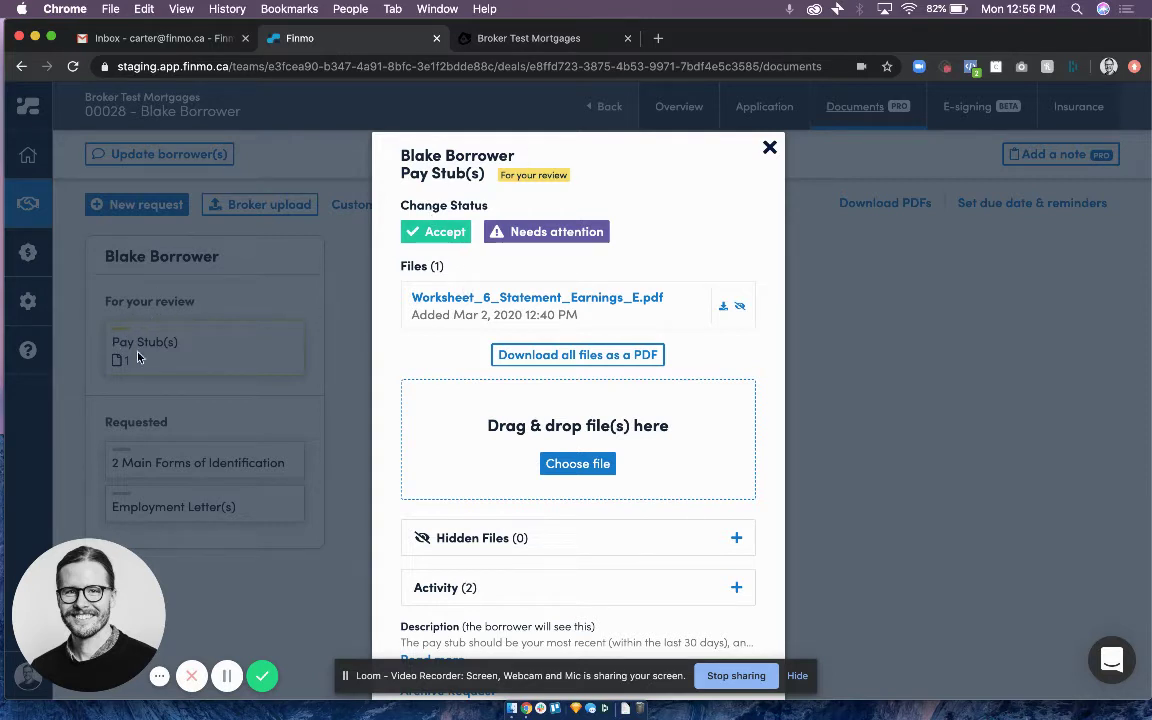
pyautogui.click(505, 300)
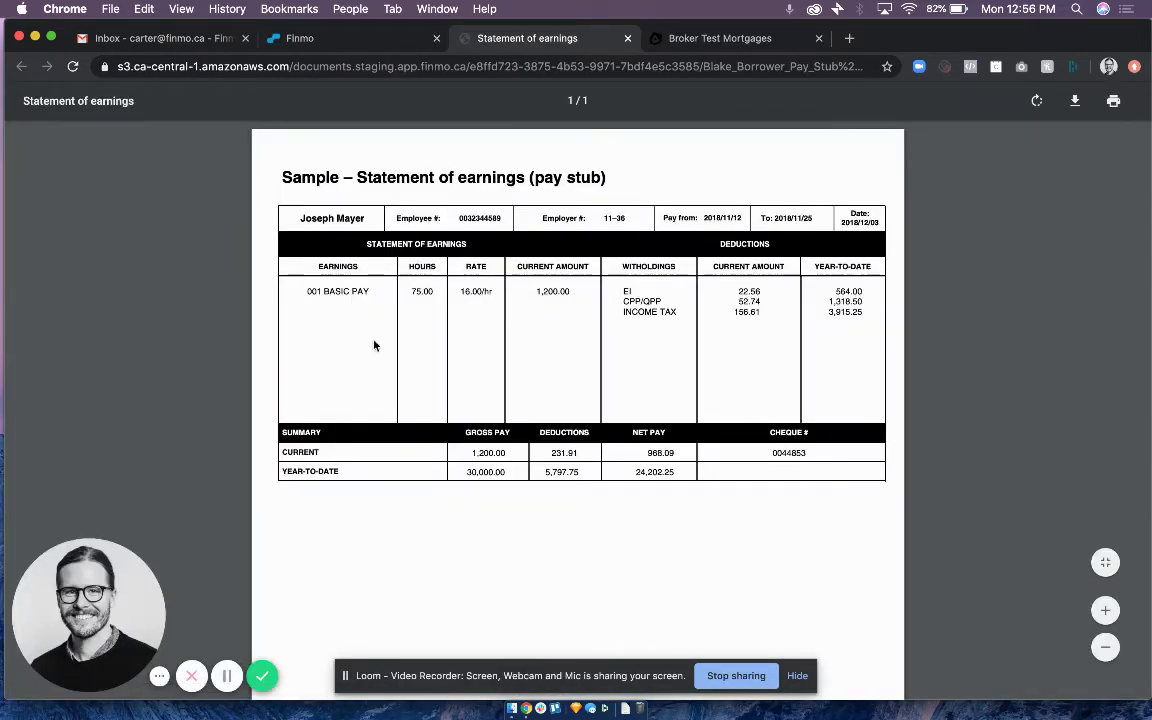
pyautogui.click(340, 40)
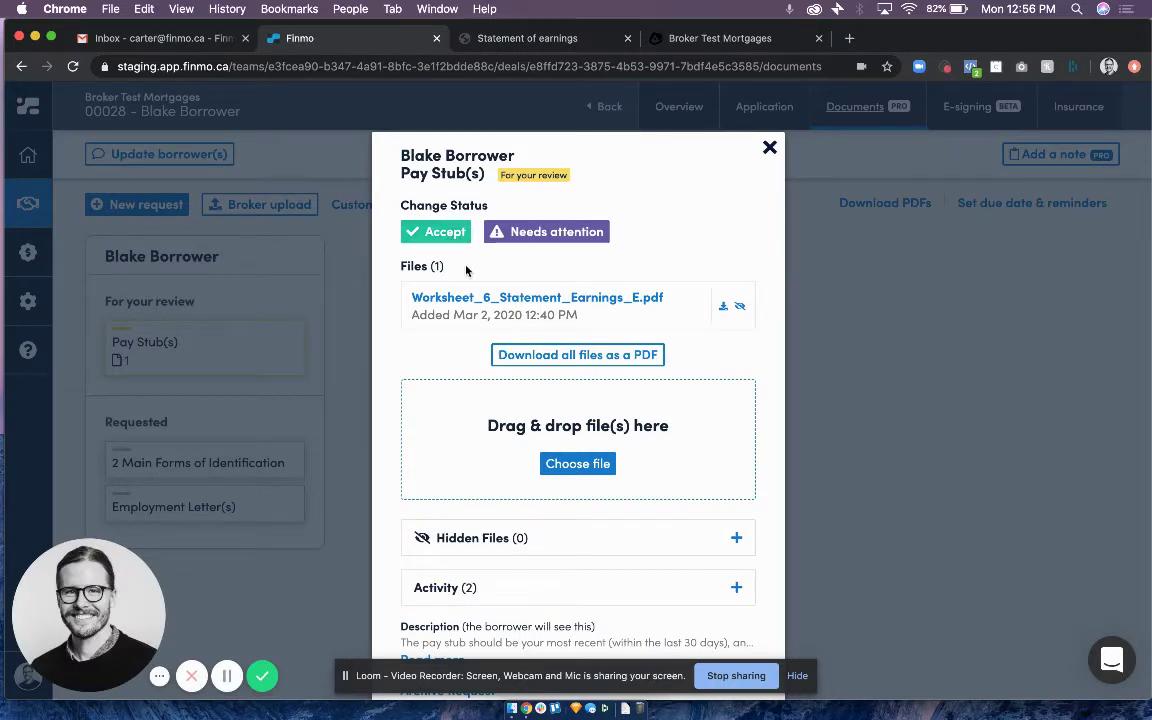
# Step: Mark the Pay Stub(s) document as Needs attention with the note "It was a little blurry, please try again!" and save it
pyautogui.click(512, 238)
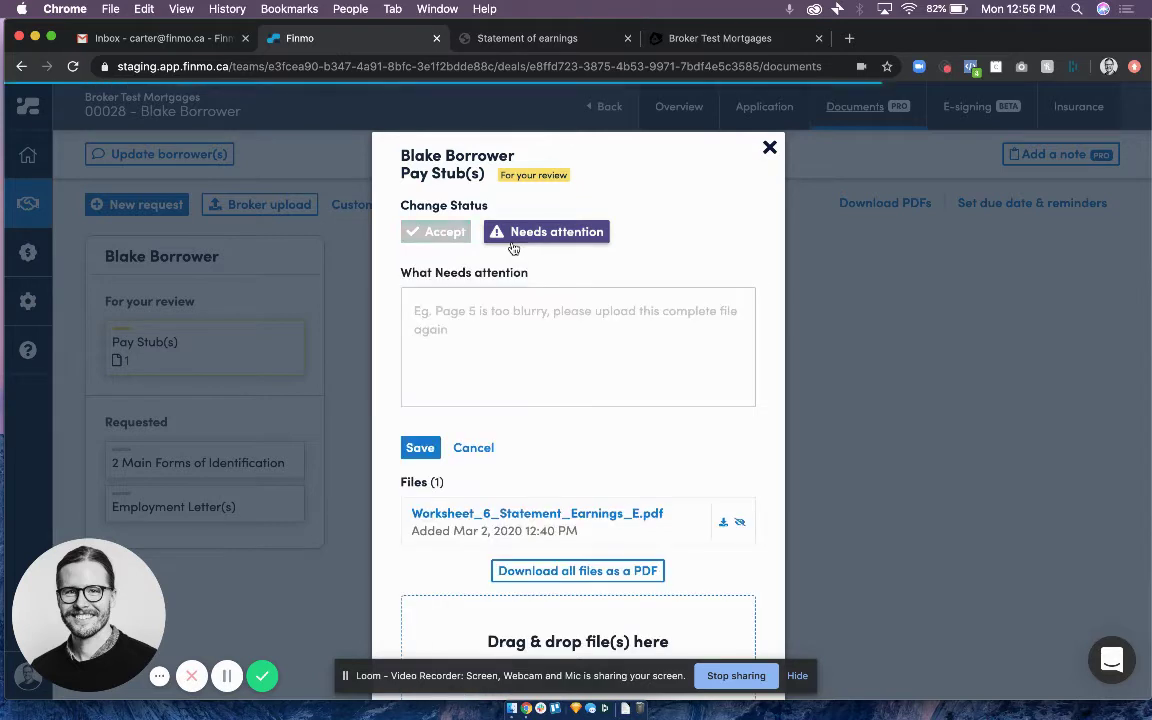
pyautogui.click(489, 320)
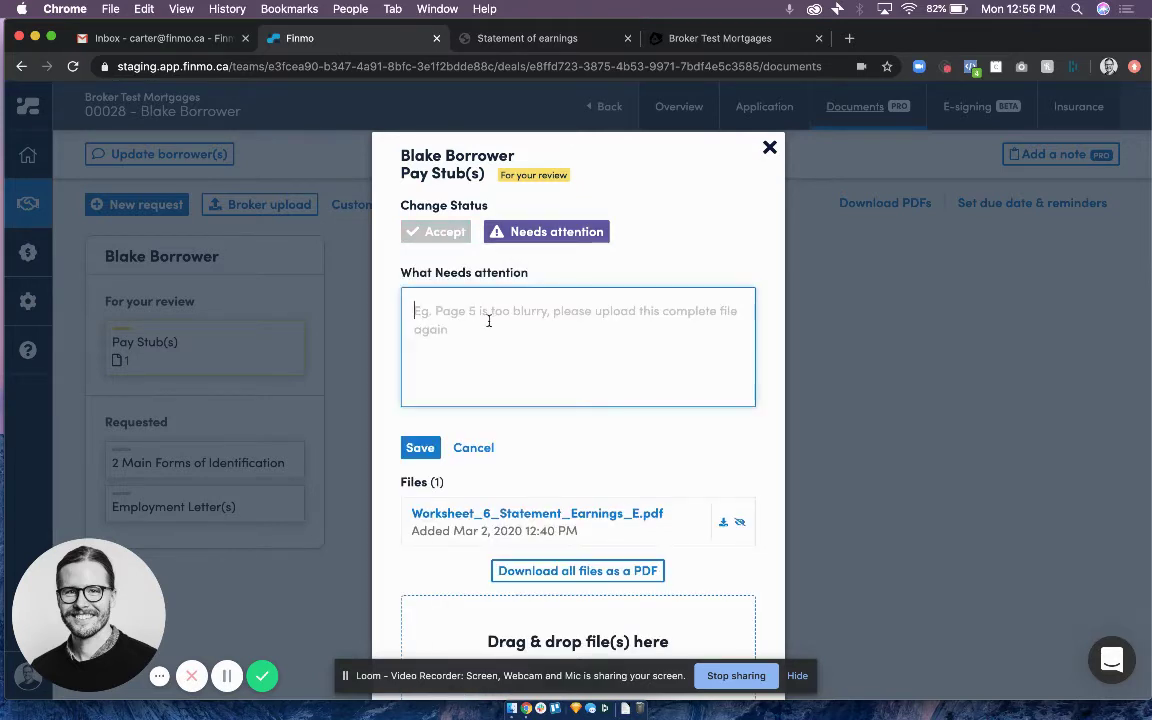
pyautogui.write('IT was')
pyautogui.press('super+a')
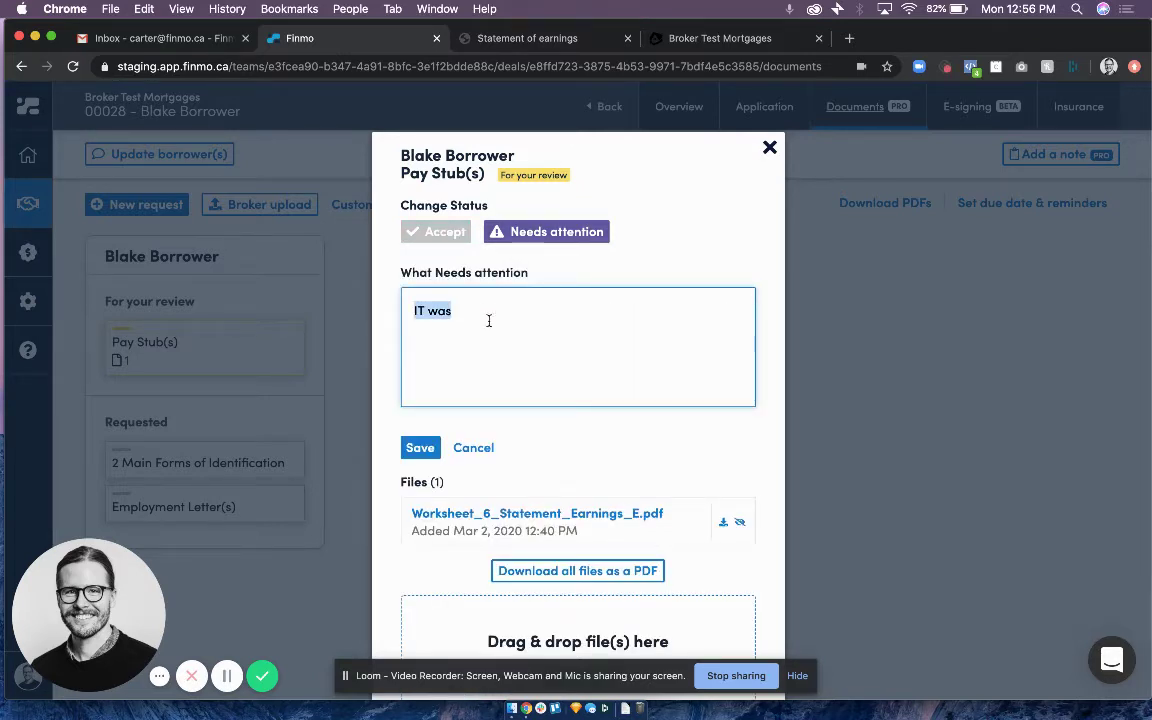
pyautogui.write('It was a litt')
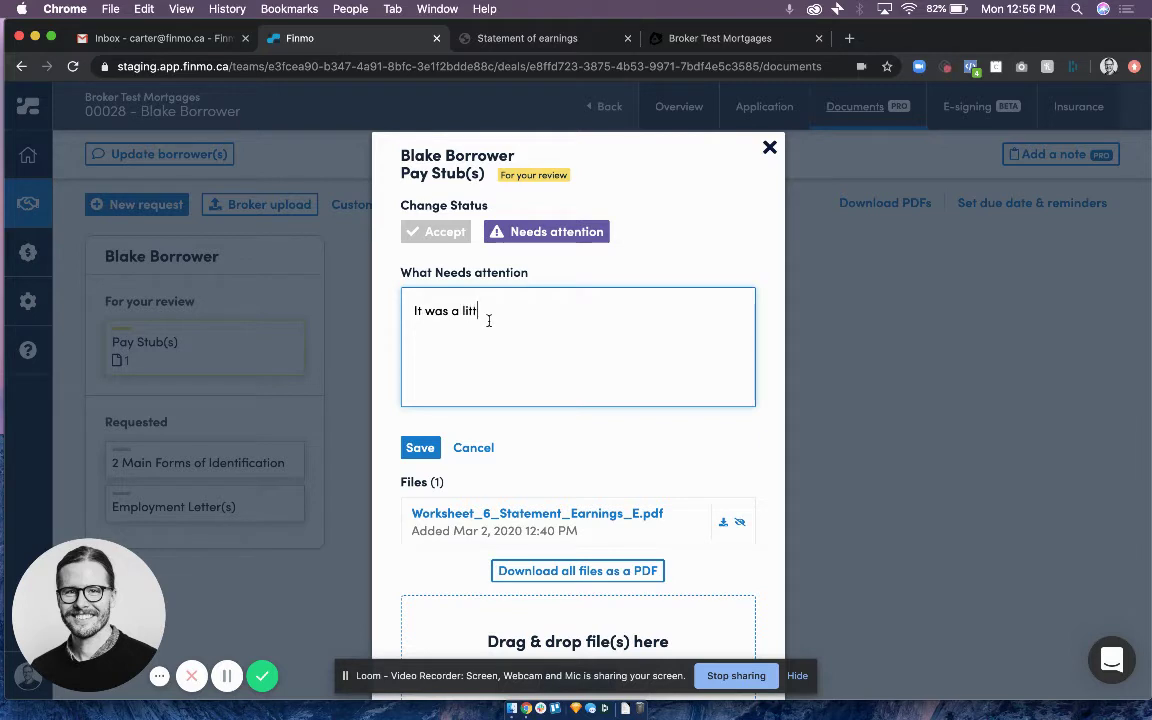
pyautogui.write('le blurry, please tr')
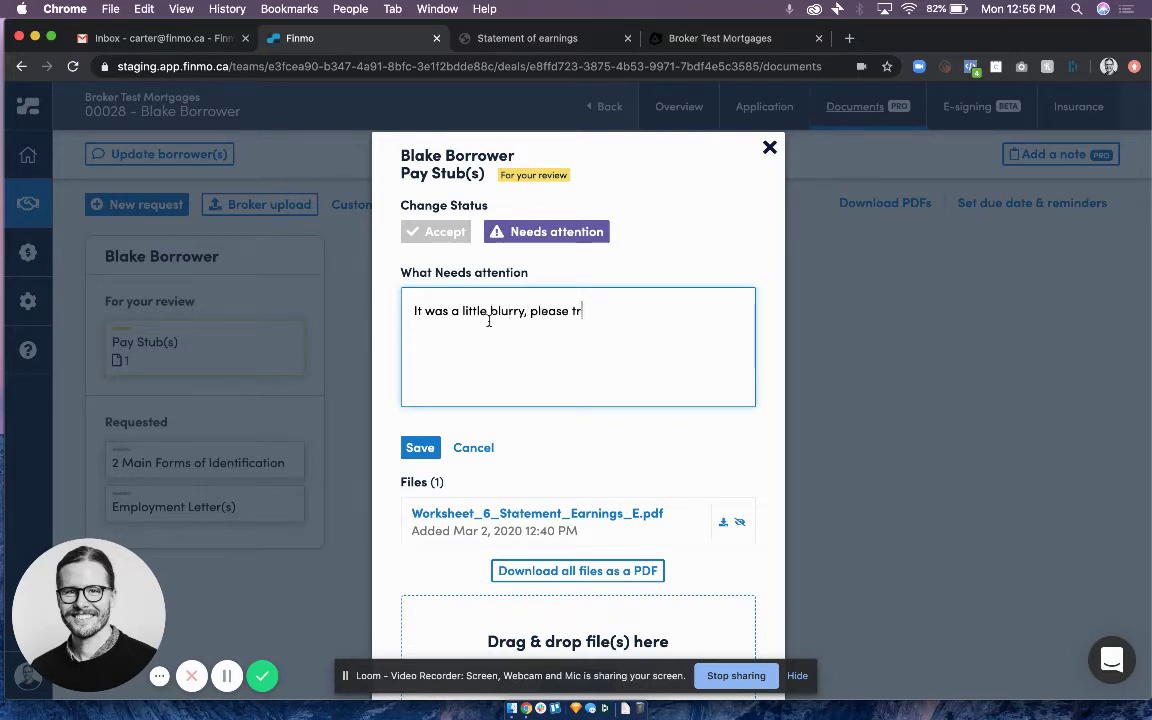
pyautogui.write('y again!')
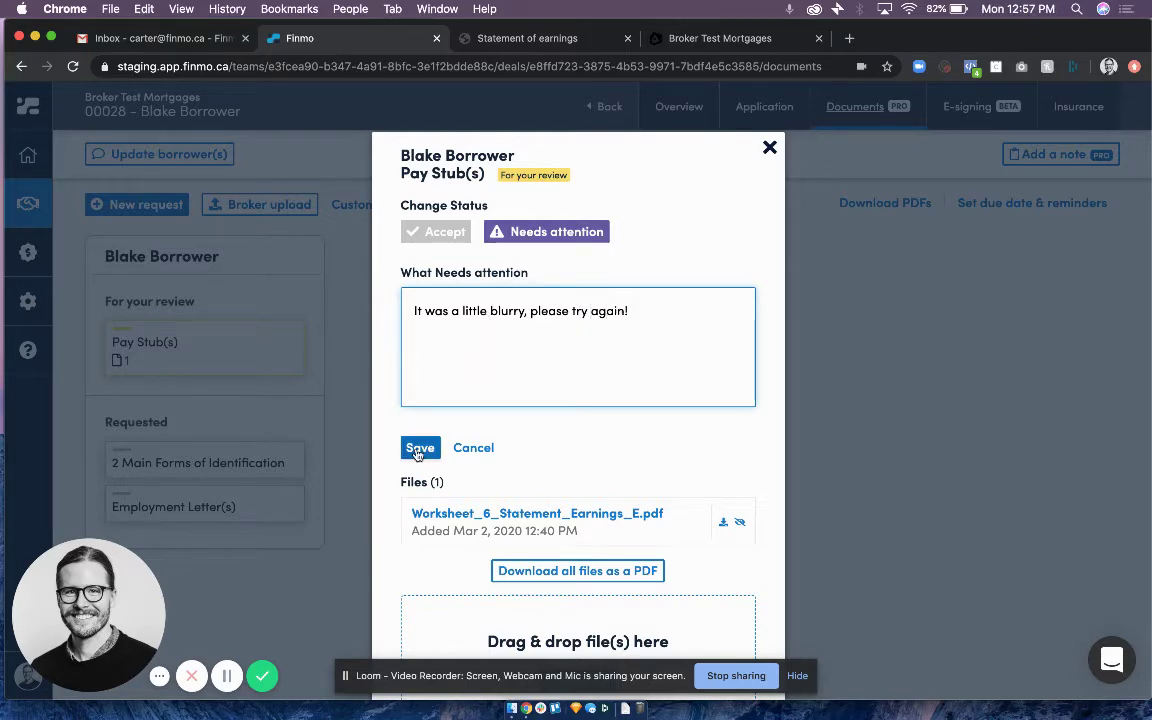
pyautogui.click(420, 448)
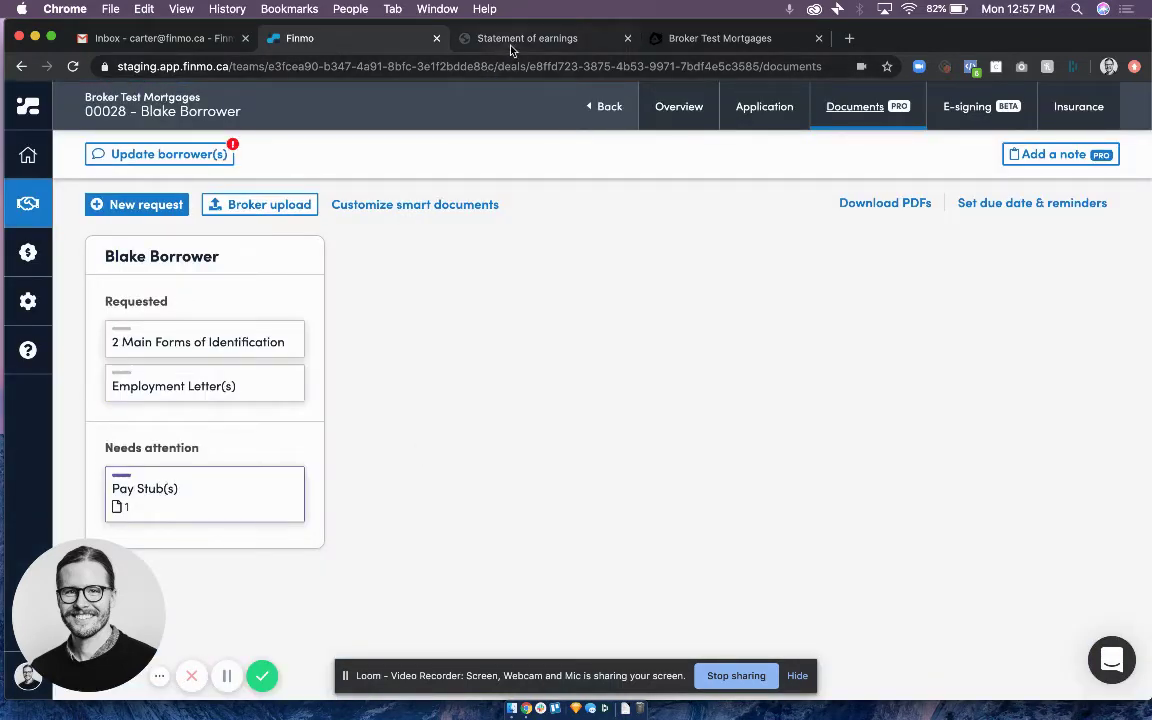
# Step: Switch to the borrower portal, reload the documents page, and examine the Needs attention section and the broker's message for Pay Stub(s)
pyautogui.click(688, 38)
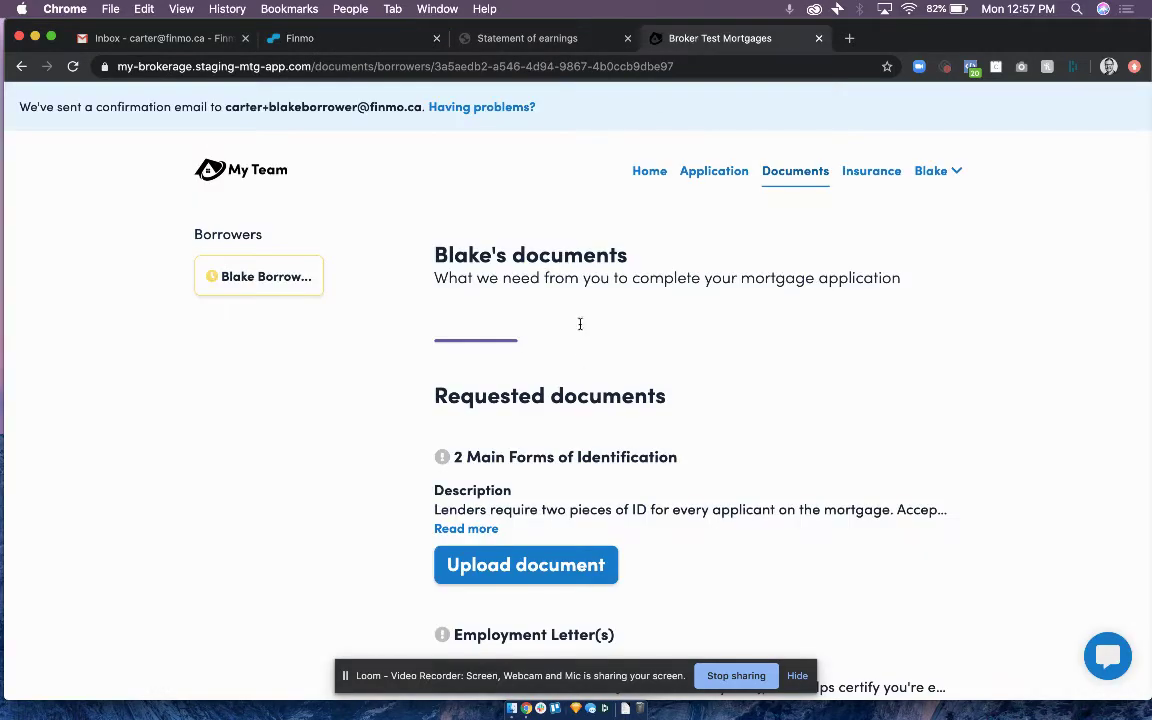
pyautogui.press('super+r')
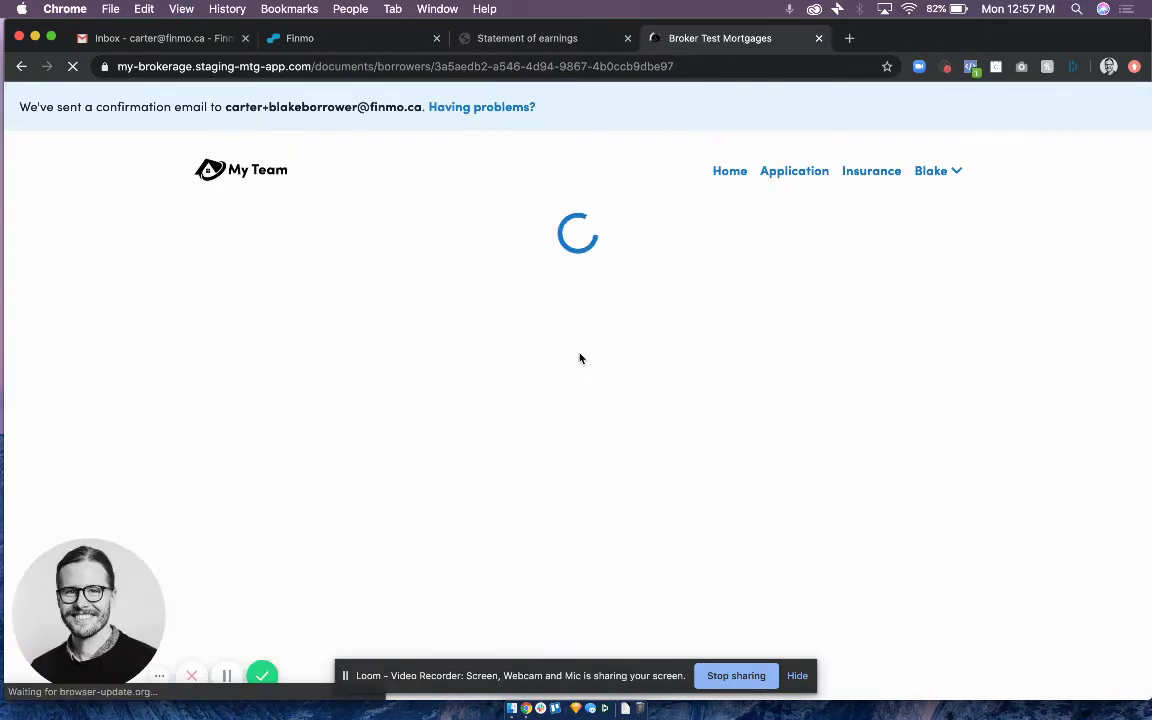
pyautogui.scroll(-4, 580, 358)
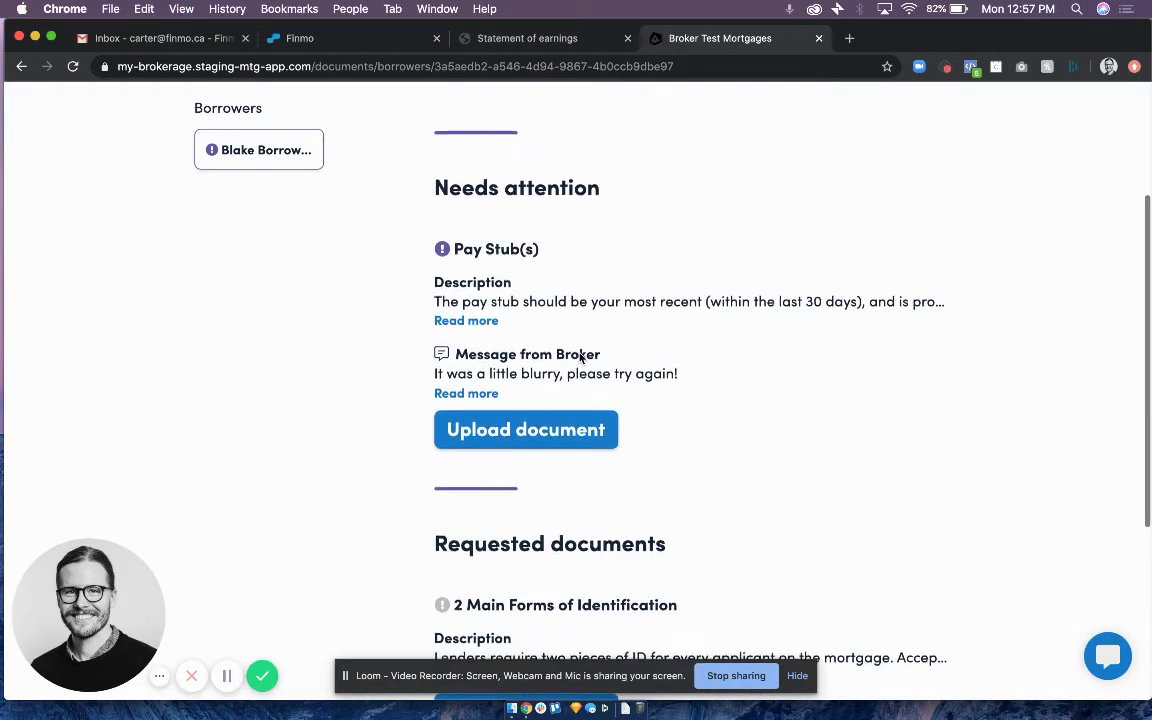
pyautogui.scroll(2, 580, 358)
pyautogui.scroll(2, 580, 358)
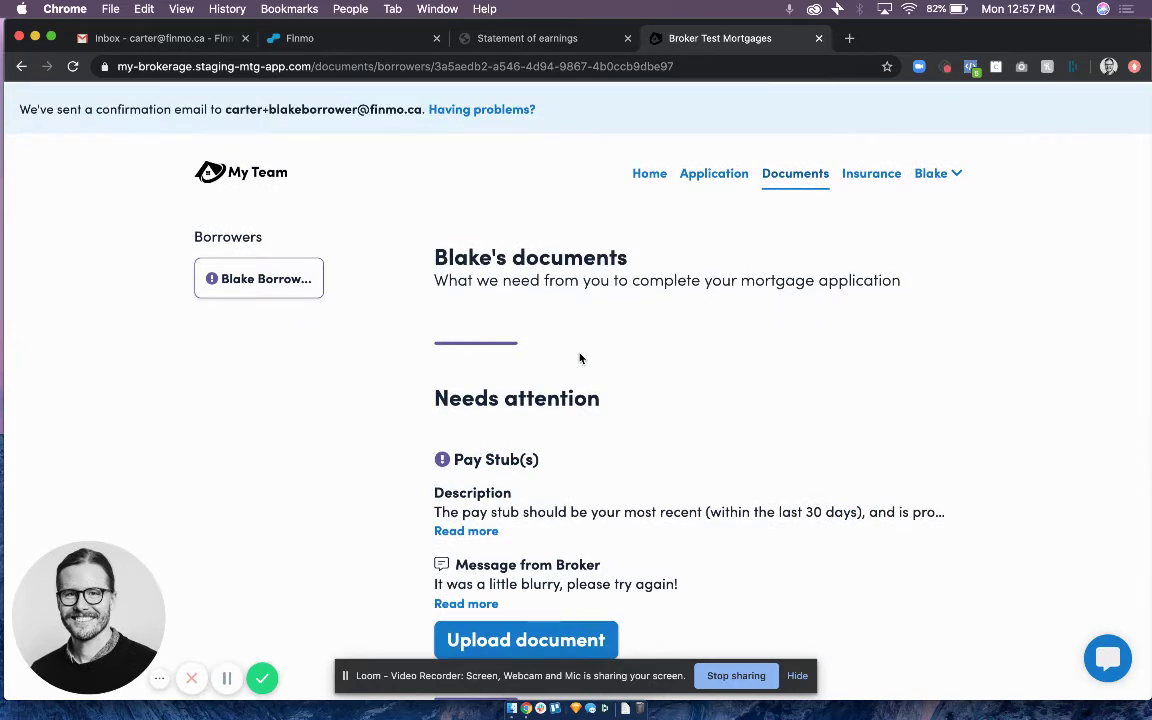
pyautogui.scroll(-2, 580, 358)
pyautogui.scroll(-1, 580, 358)
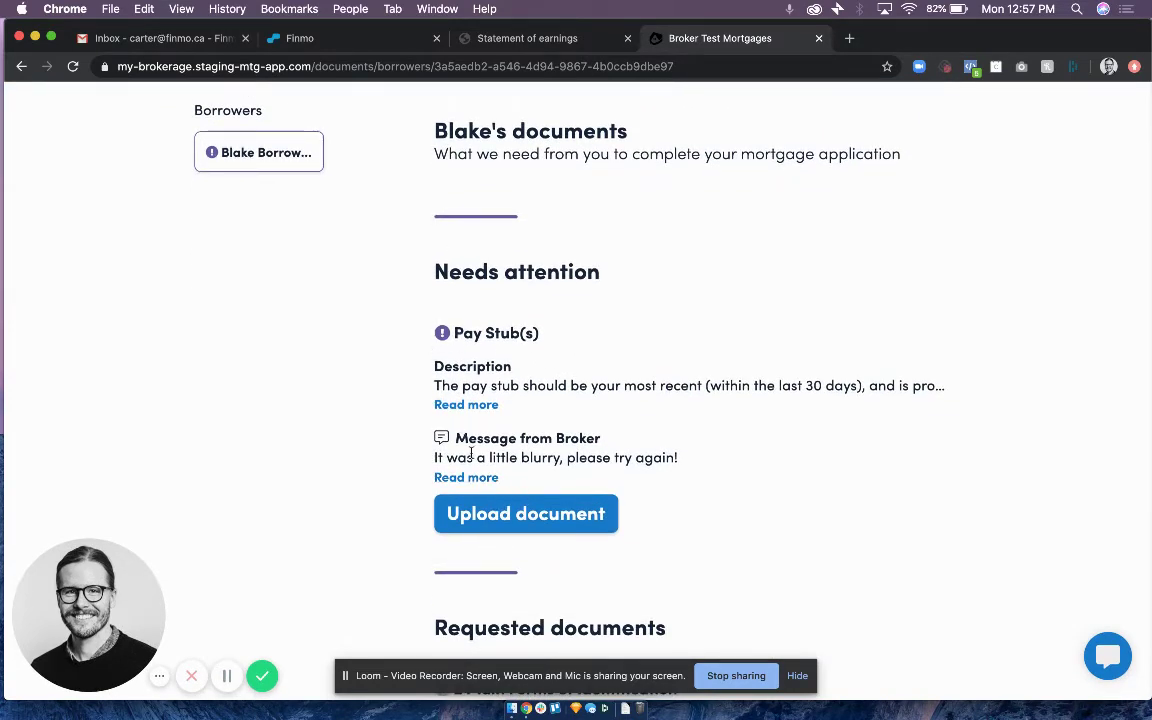
pyautogui.scroll(-3, 471, 451)
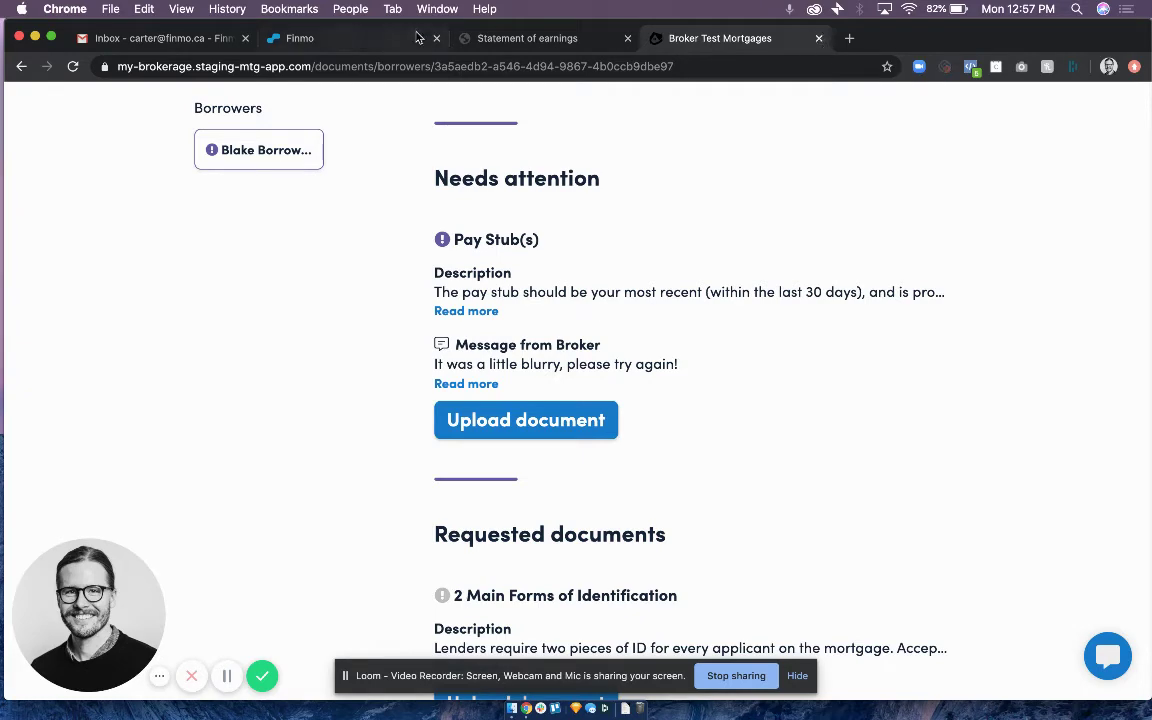
# Step: Return to the broker's deal documents, cancel the Needs attention status on Pay Stub(s), and accept the document
pyautogui.click(370, 39)
pyautogui.click(152, 486)
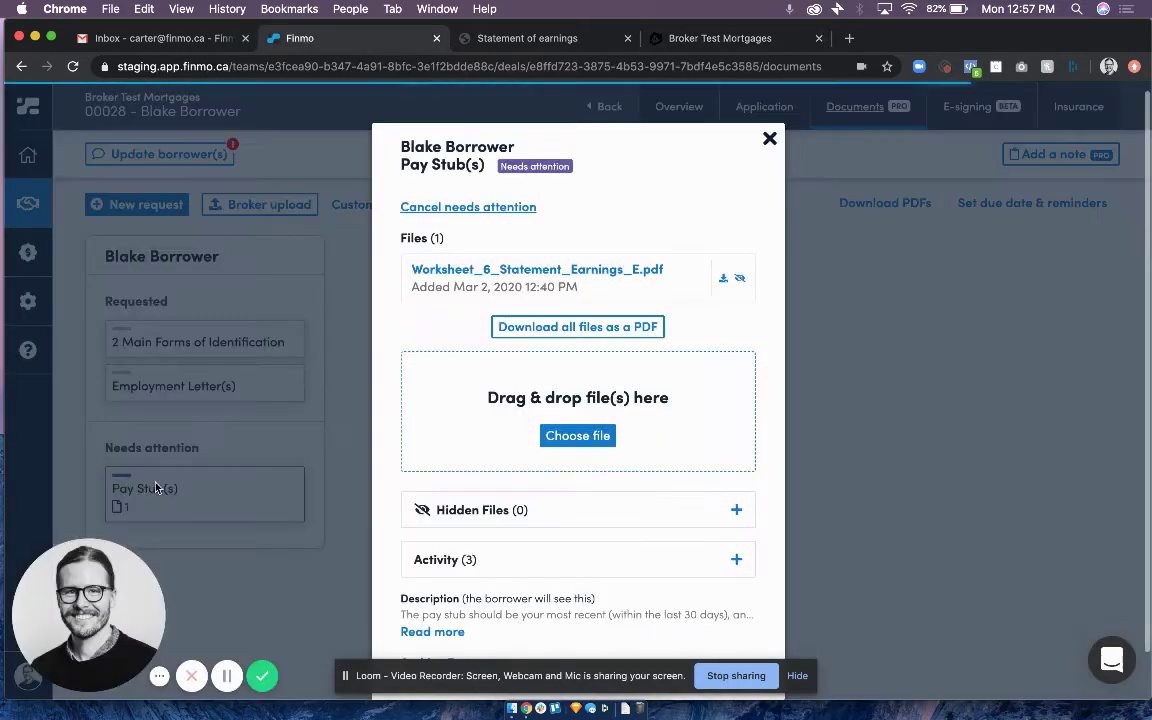
pyautogui.click(458, 206)
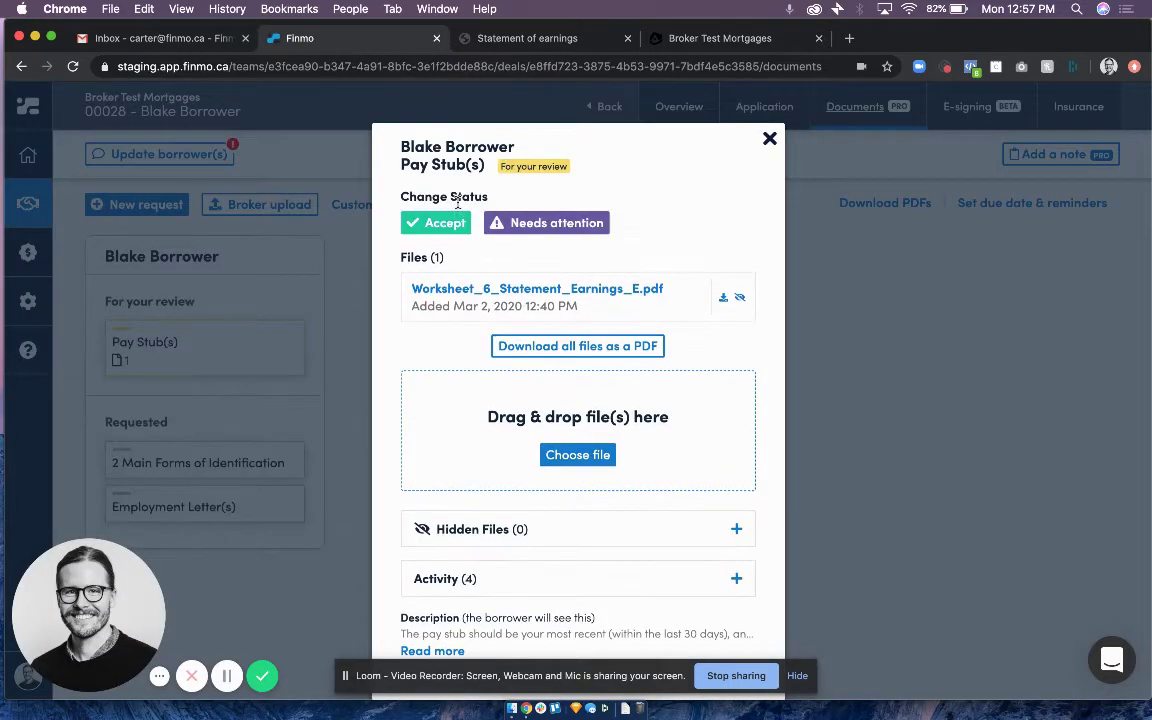
pyautogui.click(440, 223)
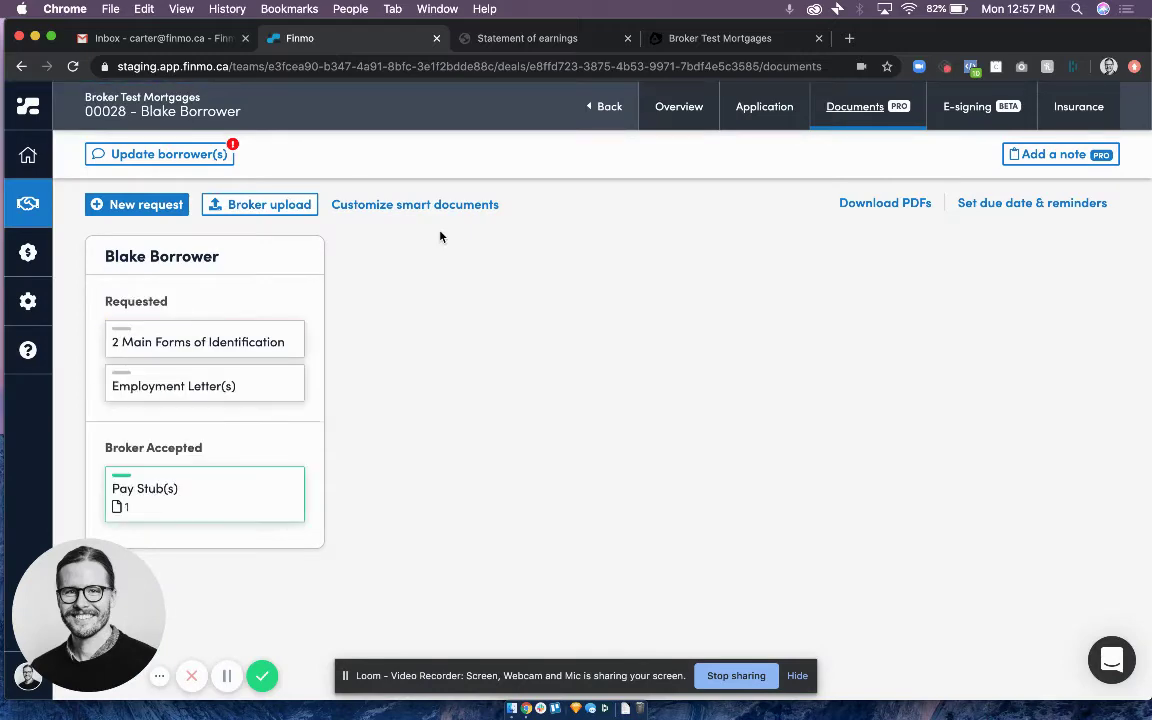
# Step: Reload the borrower portal's documents page to check the status of Pay Stub(s), and return to the broker's deal documents
pyautogui.click(686, 38)
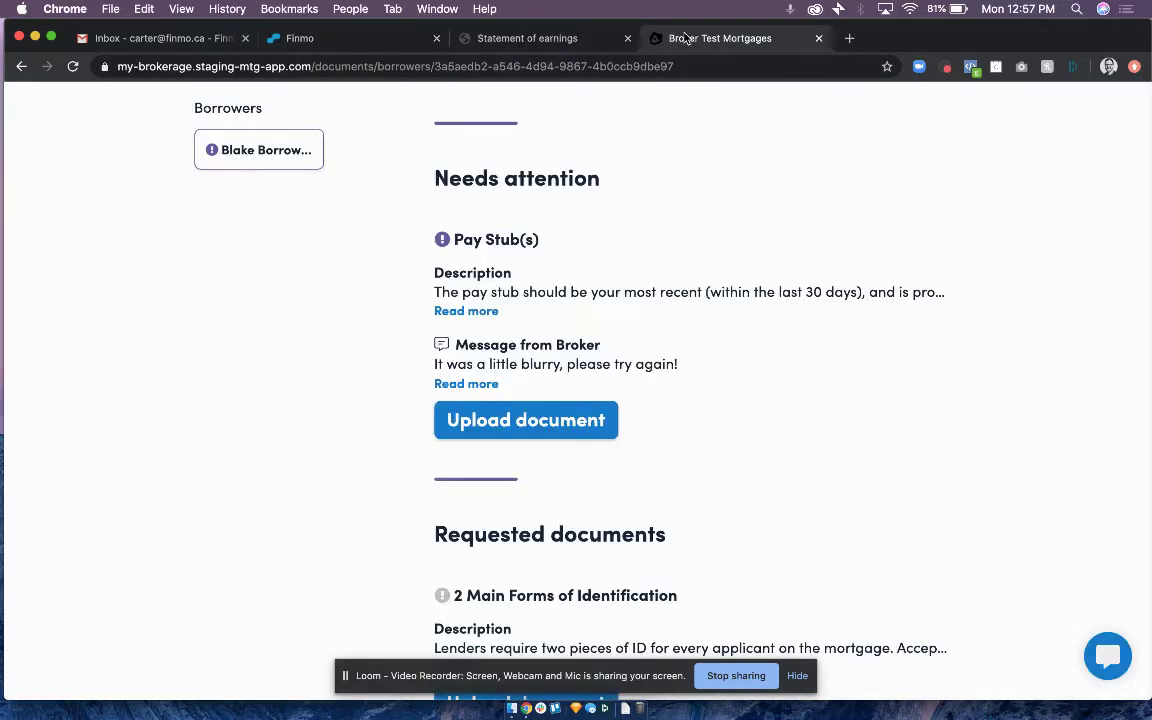
pyautogui.press('super+r')
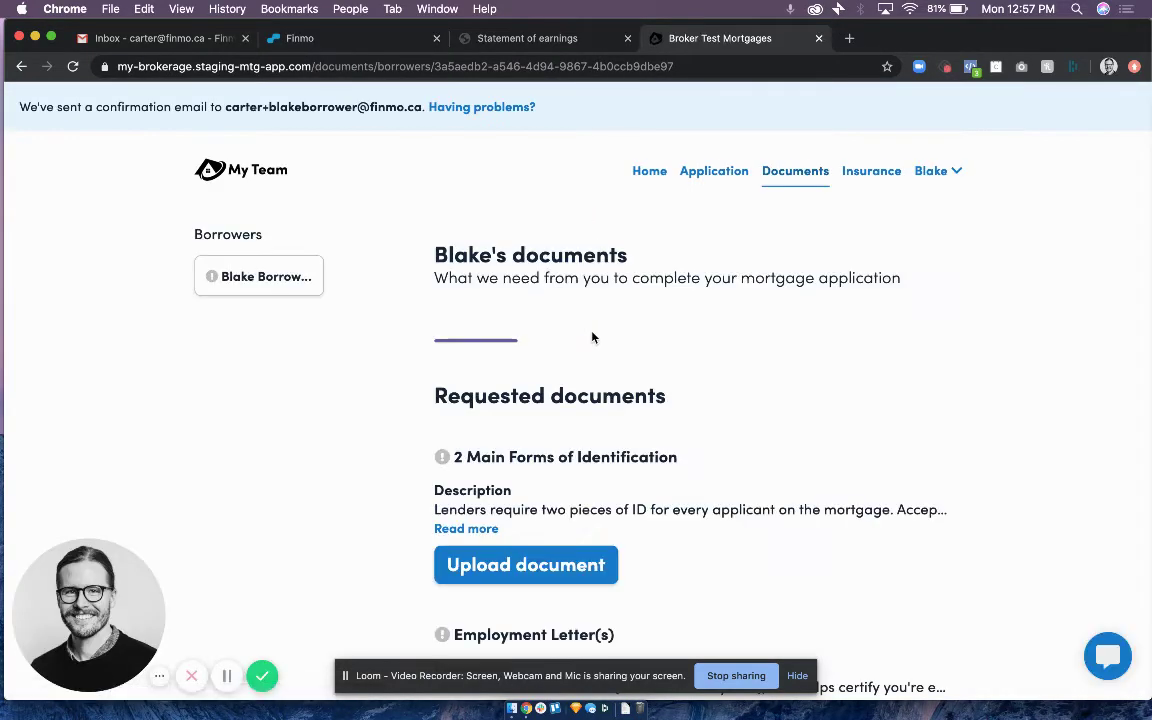
pyautogui.scroll(-5, 592, 338)
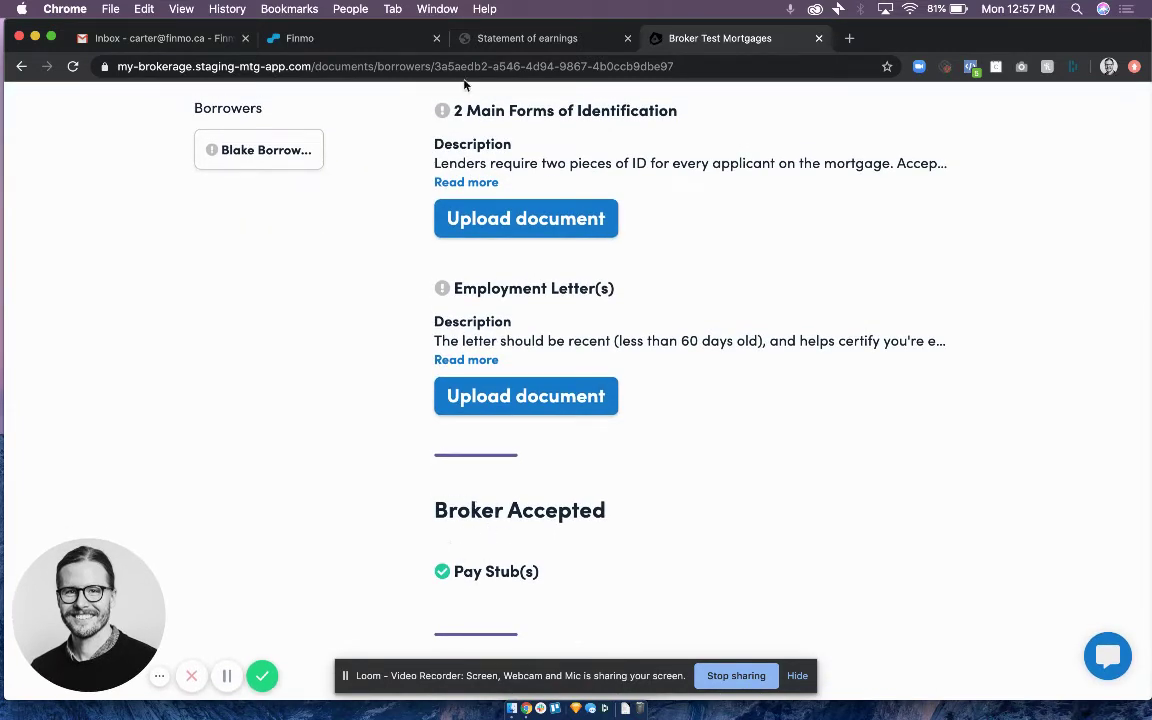
pyautogui.click(279, 39)
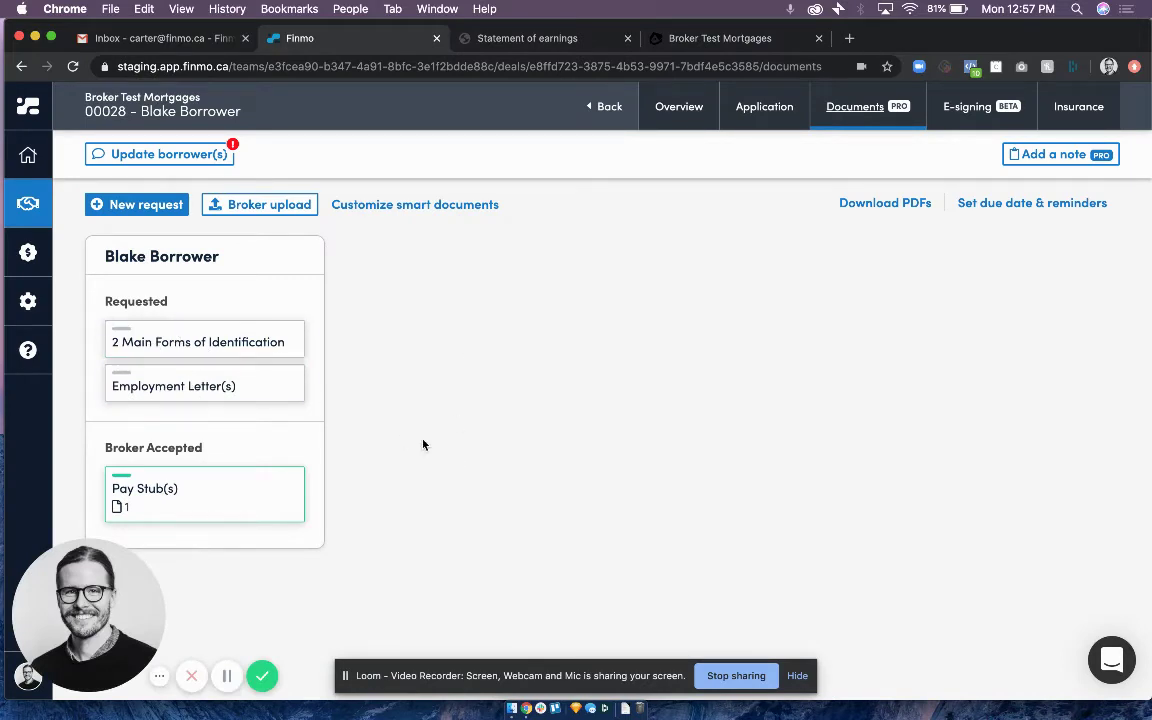
# Step: Send the borrower an outstanding-documents update with an SMS copy, adding "Hi, do you mind sending these in asap?!" to the message
pyautogui.click(160, 154)
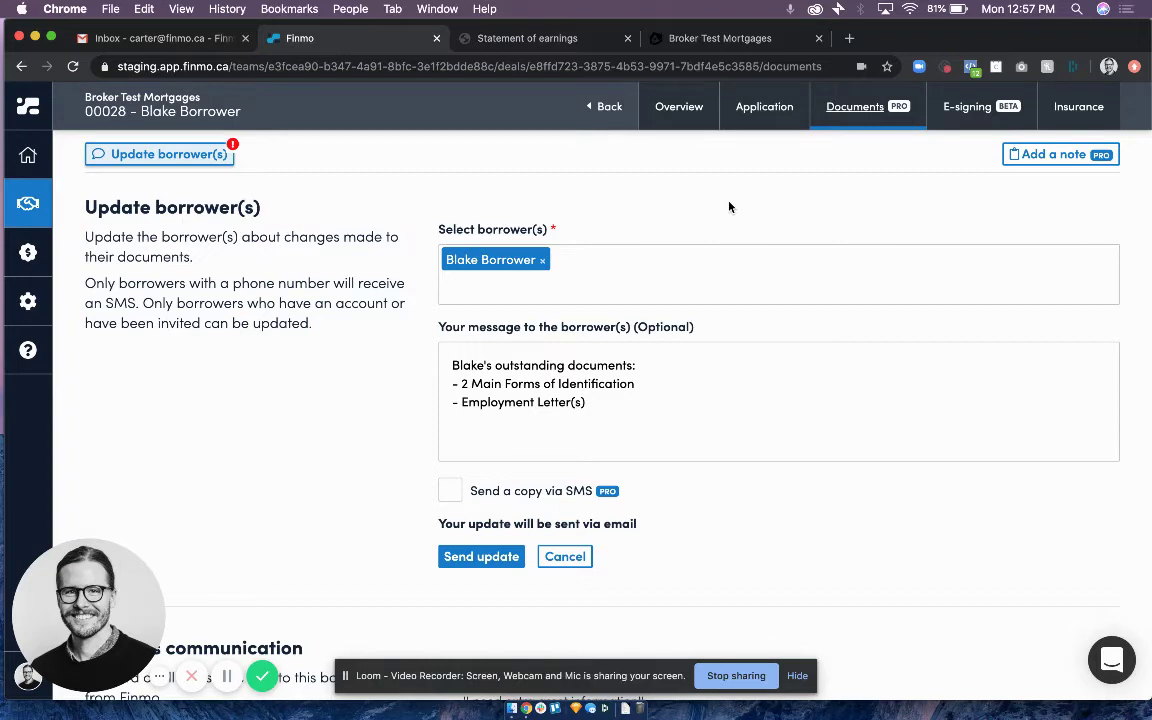
pyautogui.scroll(-2, 465, 336)
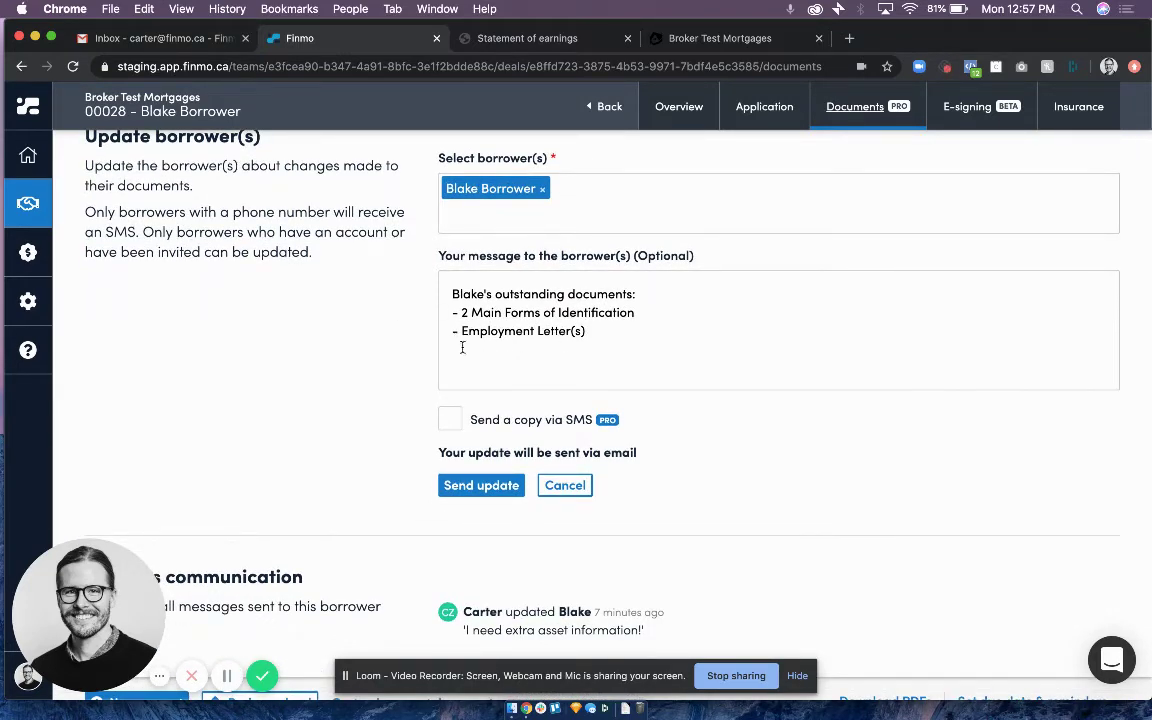
pyautogui.click(449, 419)
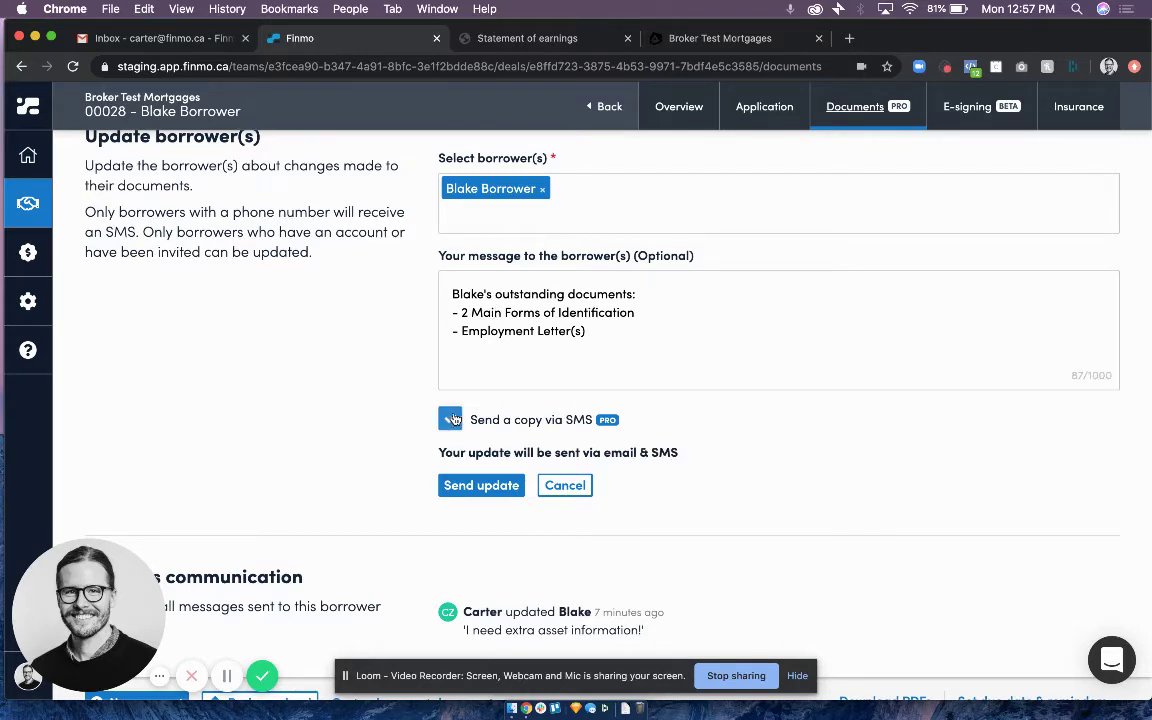
pyautogui.scroll(2, 635, 369)
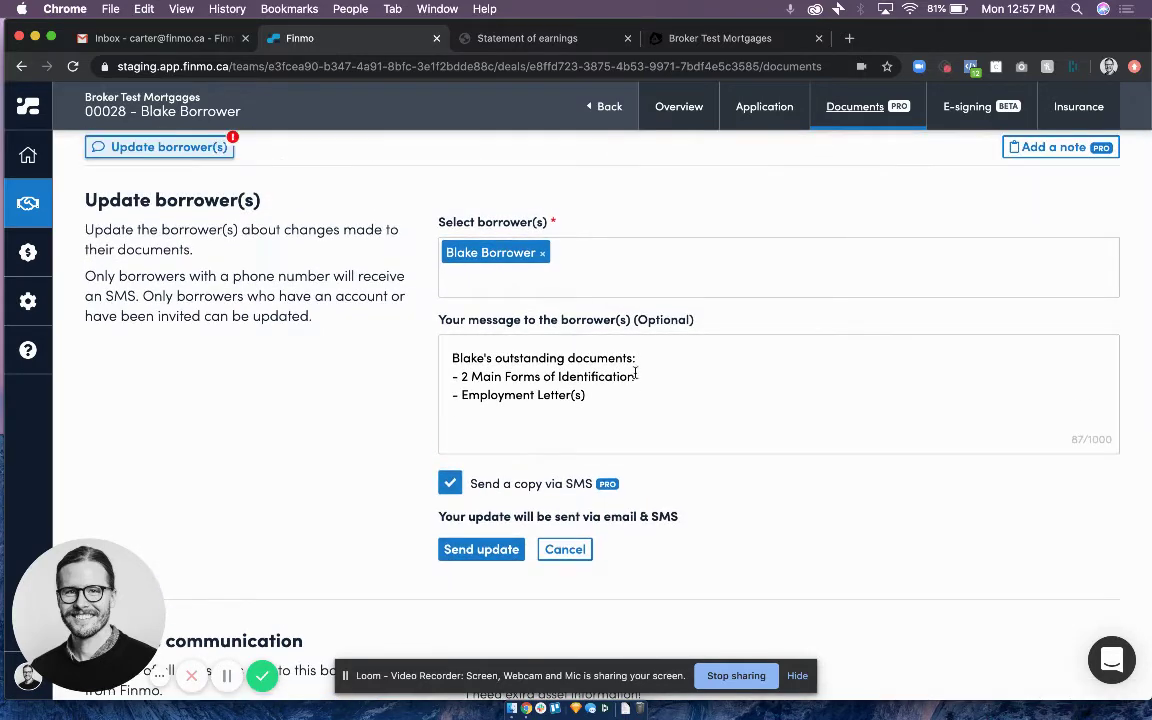
pyautogui.click(631, 413)
pyautogui.write('Hi')
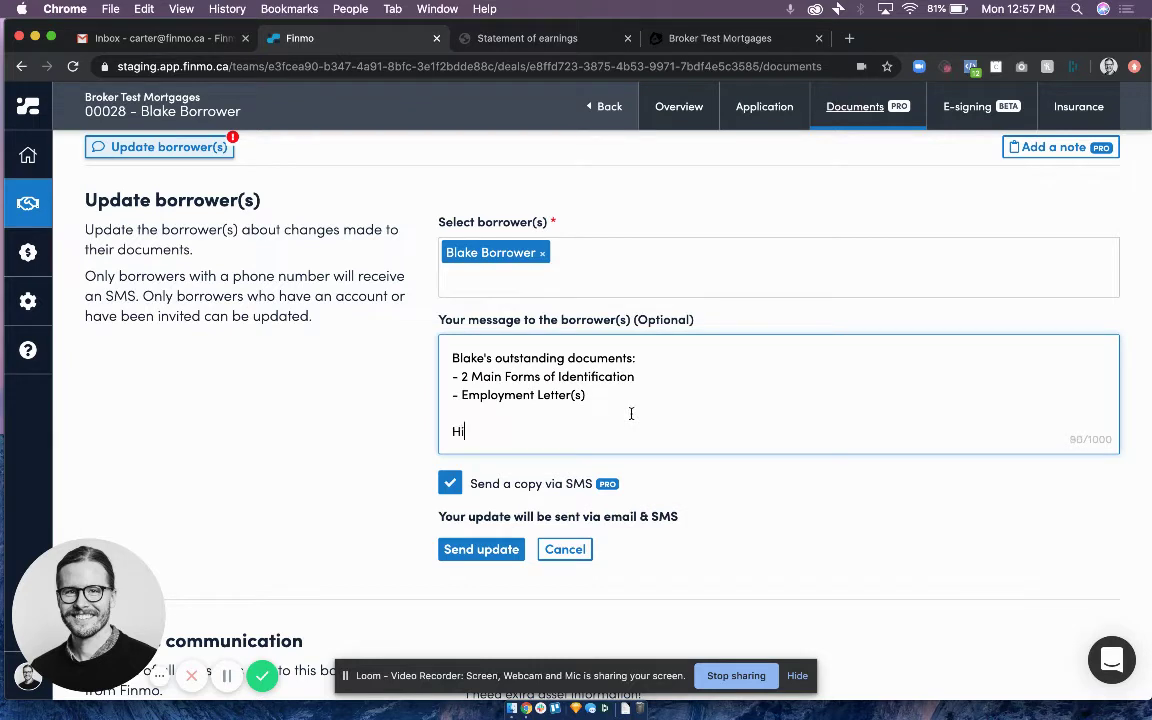
pyautogui.write(', do you mind sending these in asap')
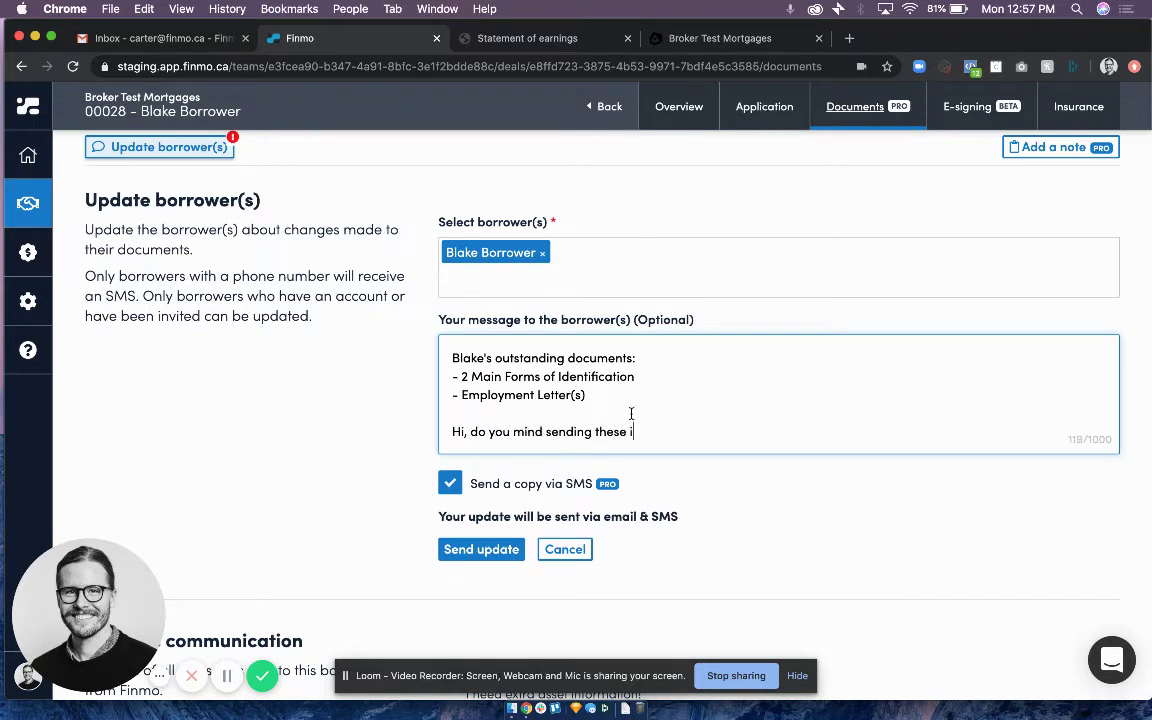
pyautogui.write('?!')
pyautogui.click(503, 549)
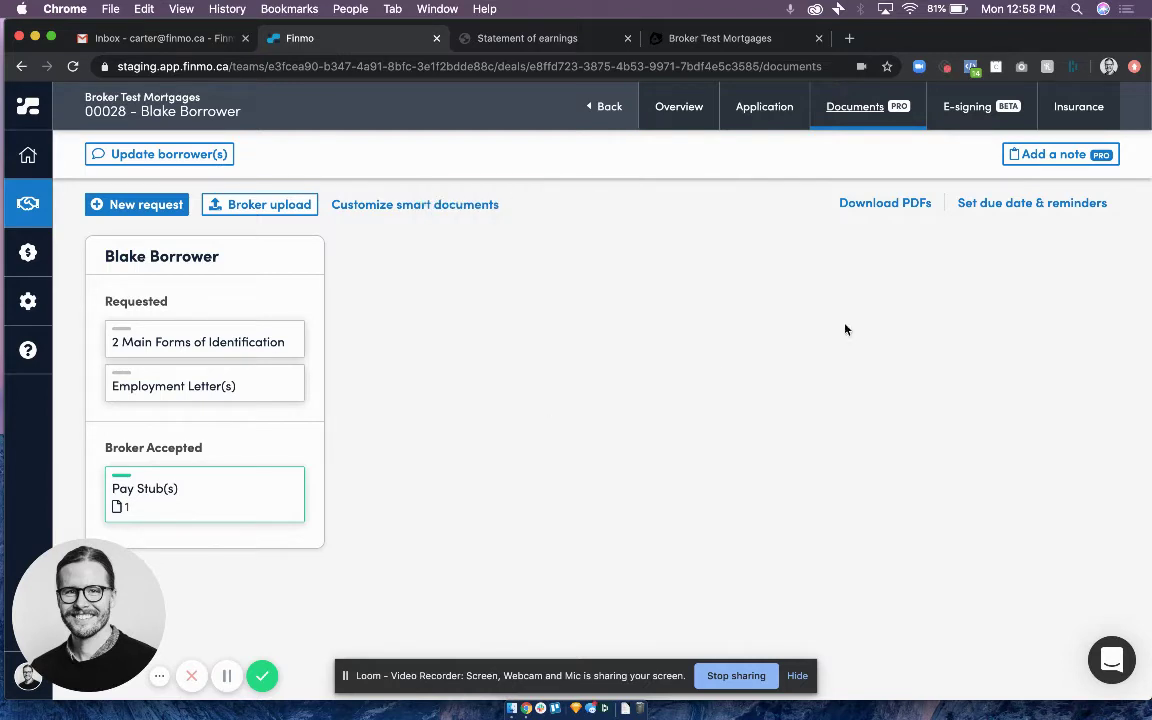
# Step: Turn on automatic reminders for the deal's document requests, sent every 2 days, and save them
pyautogui.click(1021, 203)
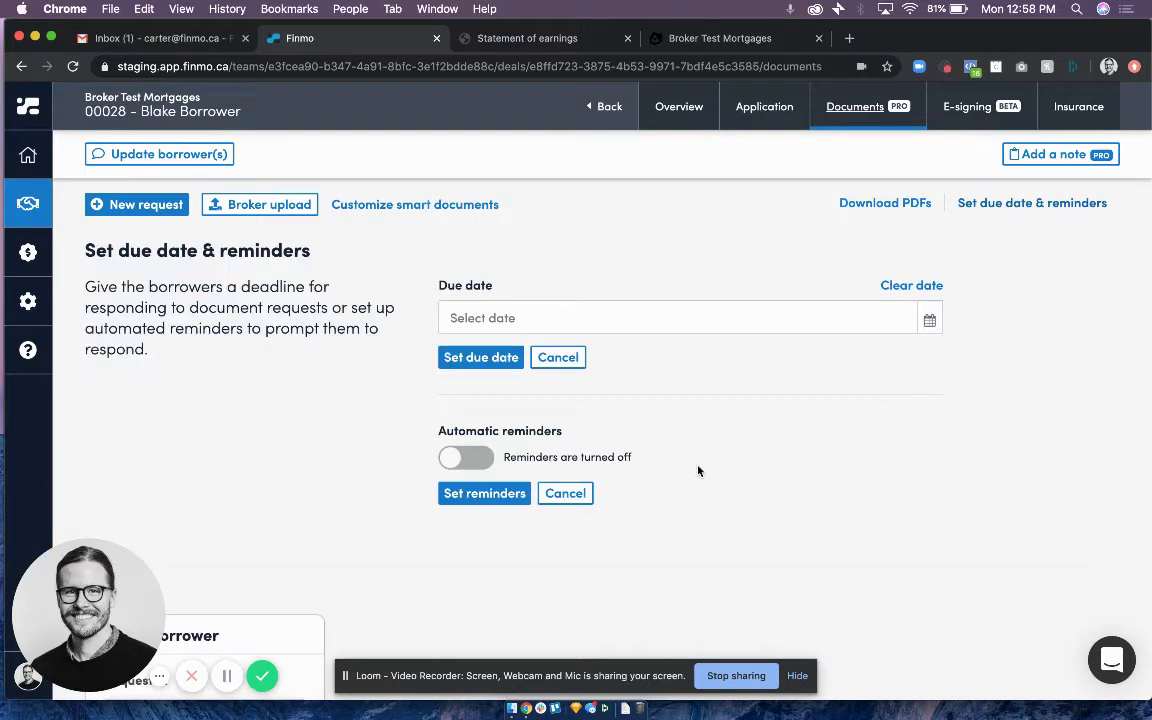
pyautogui.click(466, 457)
pyautogui.scroll(-2, 508, 525)
pyautogui.scroll(-2, 508, 525)
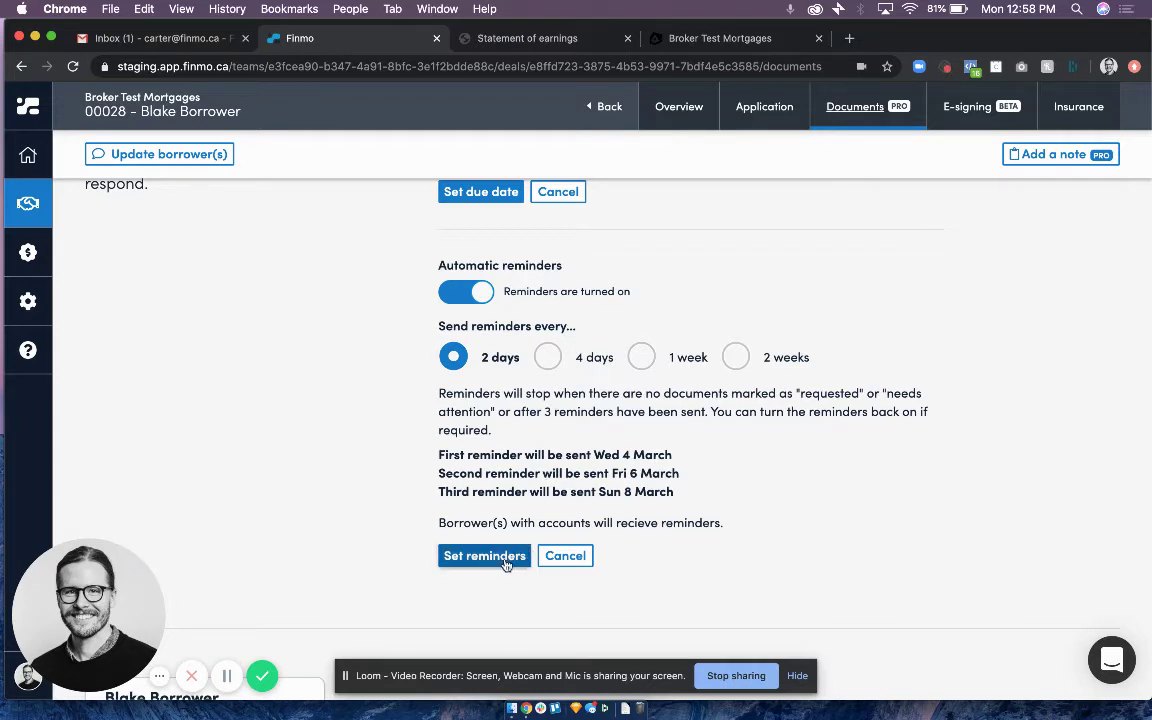
pyautogui.scroll(2, 506, 562)
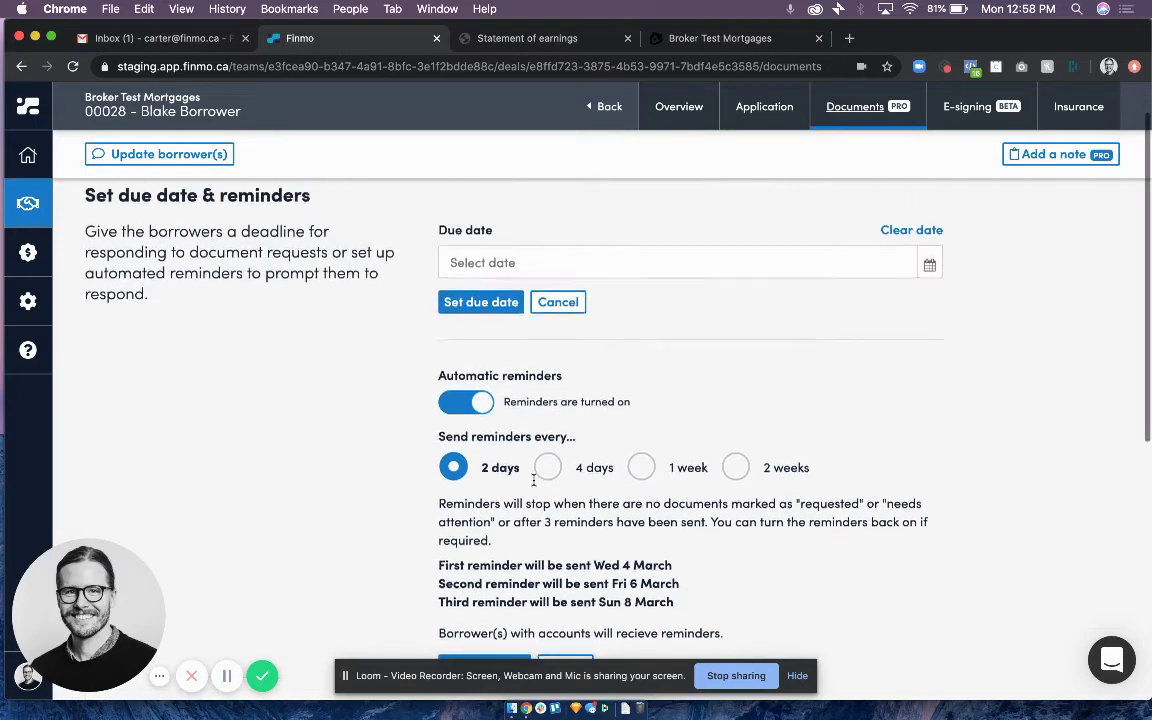
pyautogui.scroll(-3, 503, 548)
pyautogui.click(499, 528)
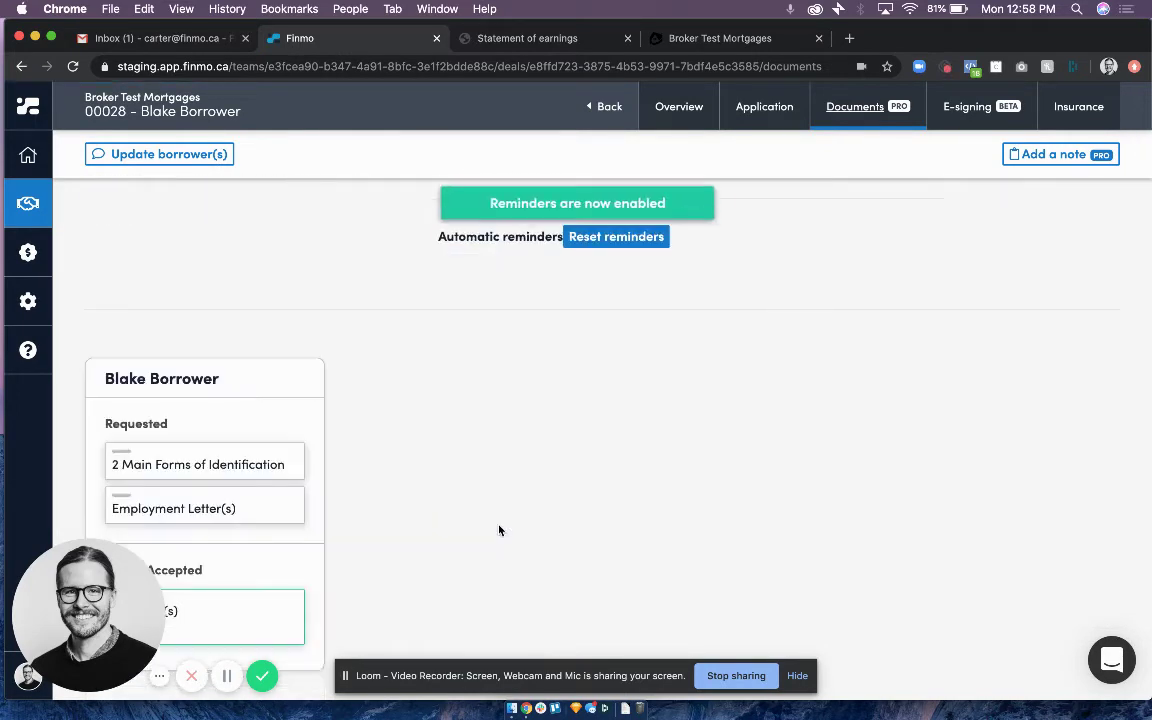
pyautogui.scroll(3, 499, 530)
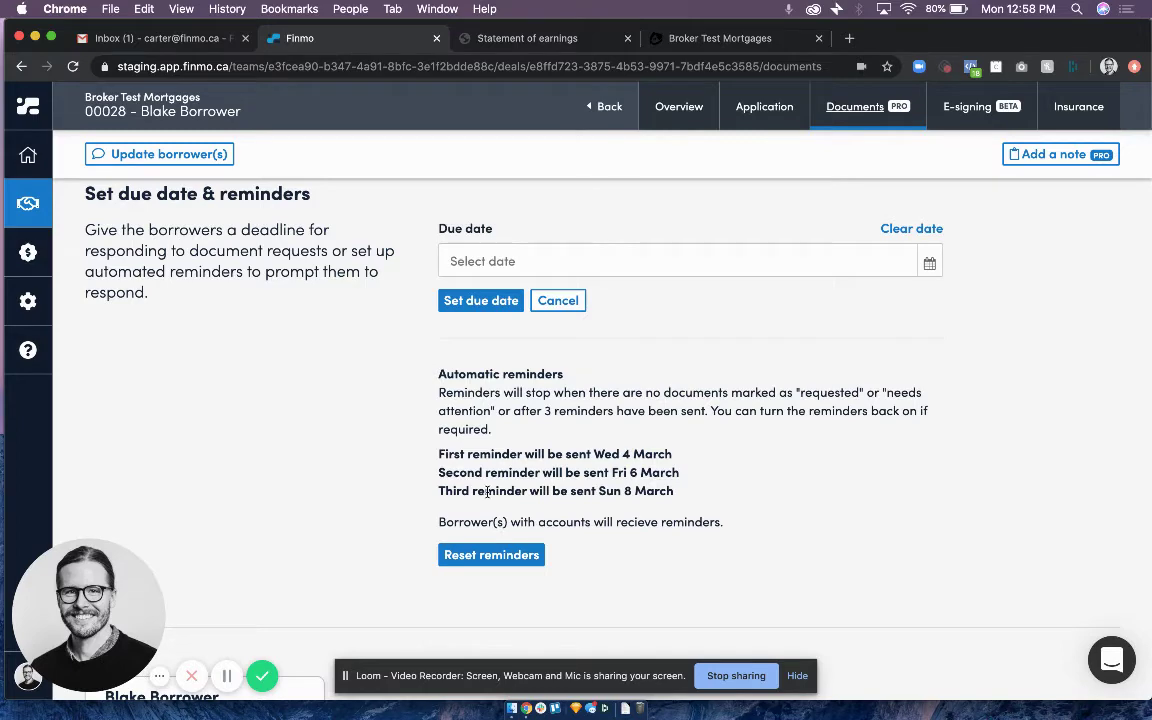
pyautogui.click(491, 554)
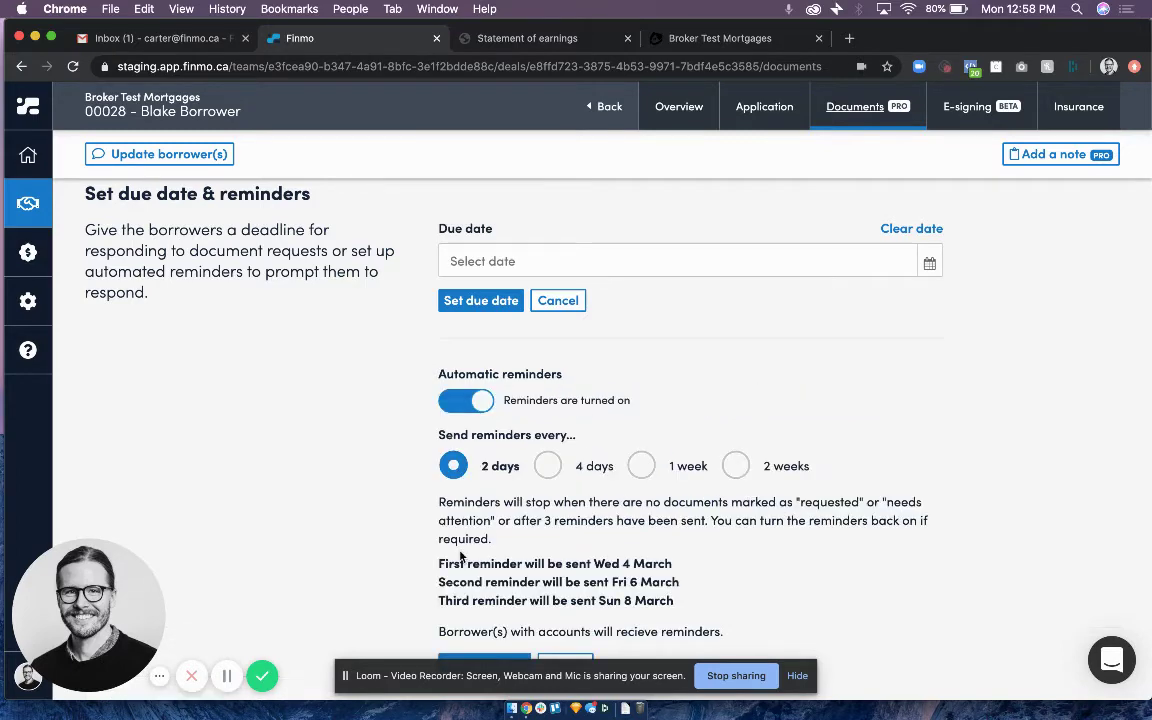
pyautogui.scroll(-1, 460, 558)
pyautogui.scroll(-2, 460, 556)
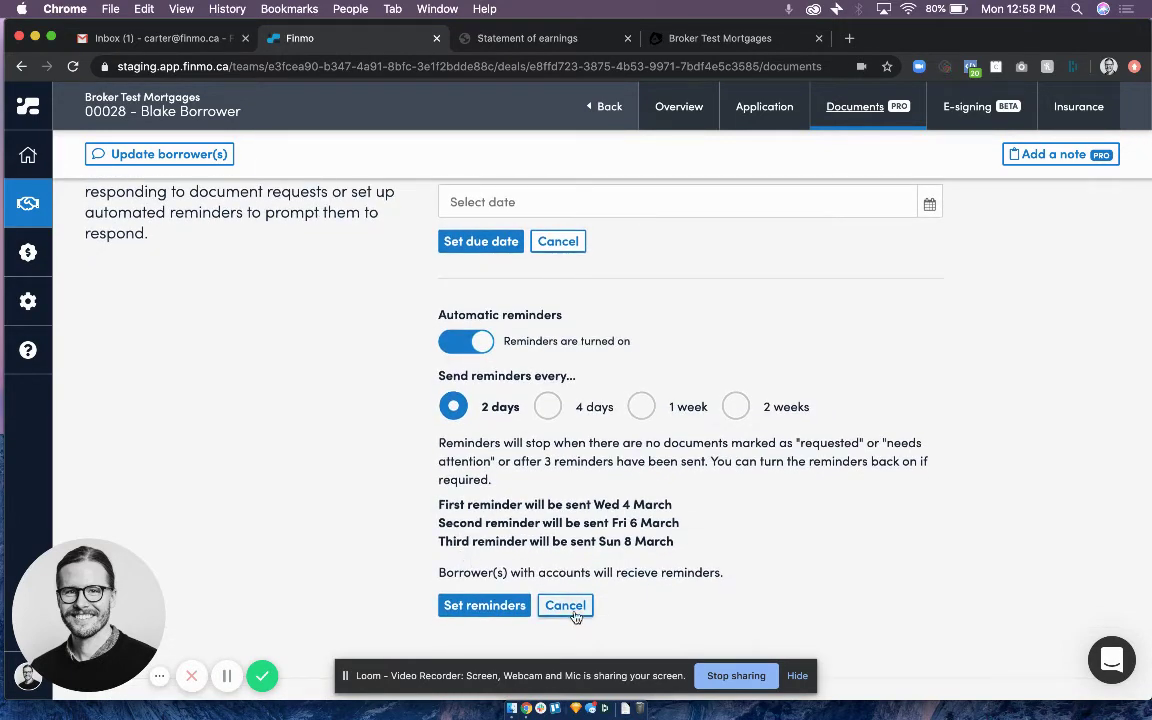
pyautogui.click(566, 606)
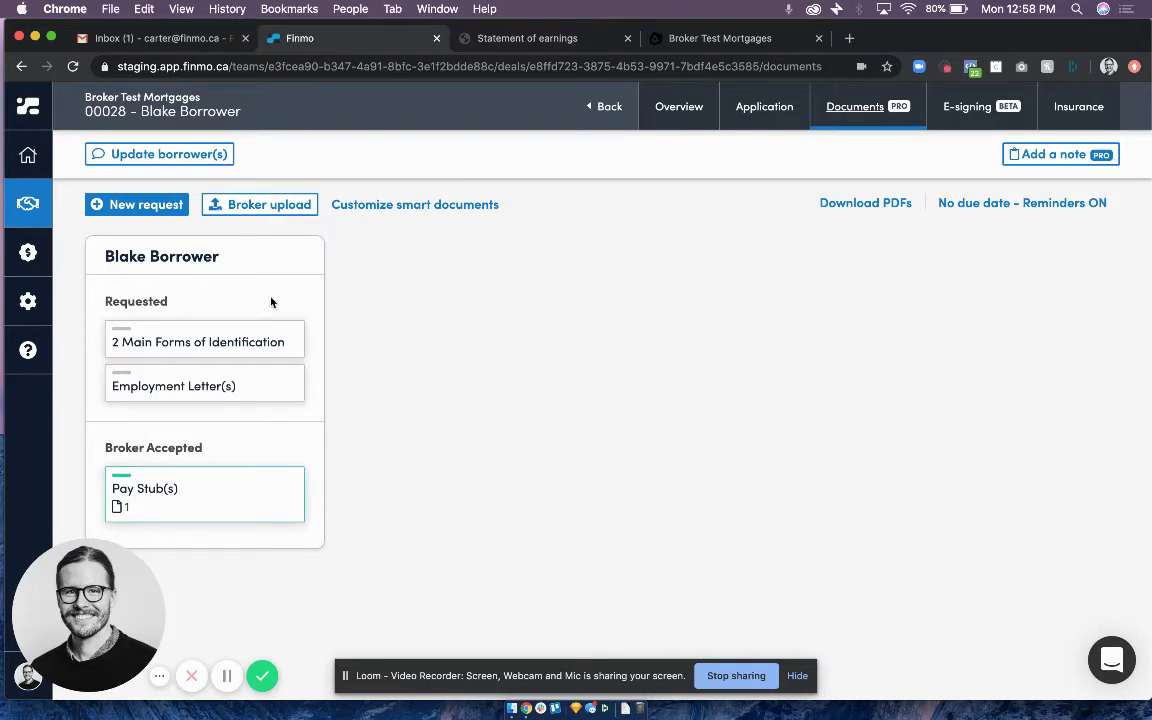
pyautogui.click(852, 204)
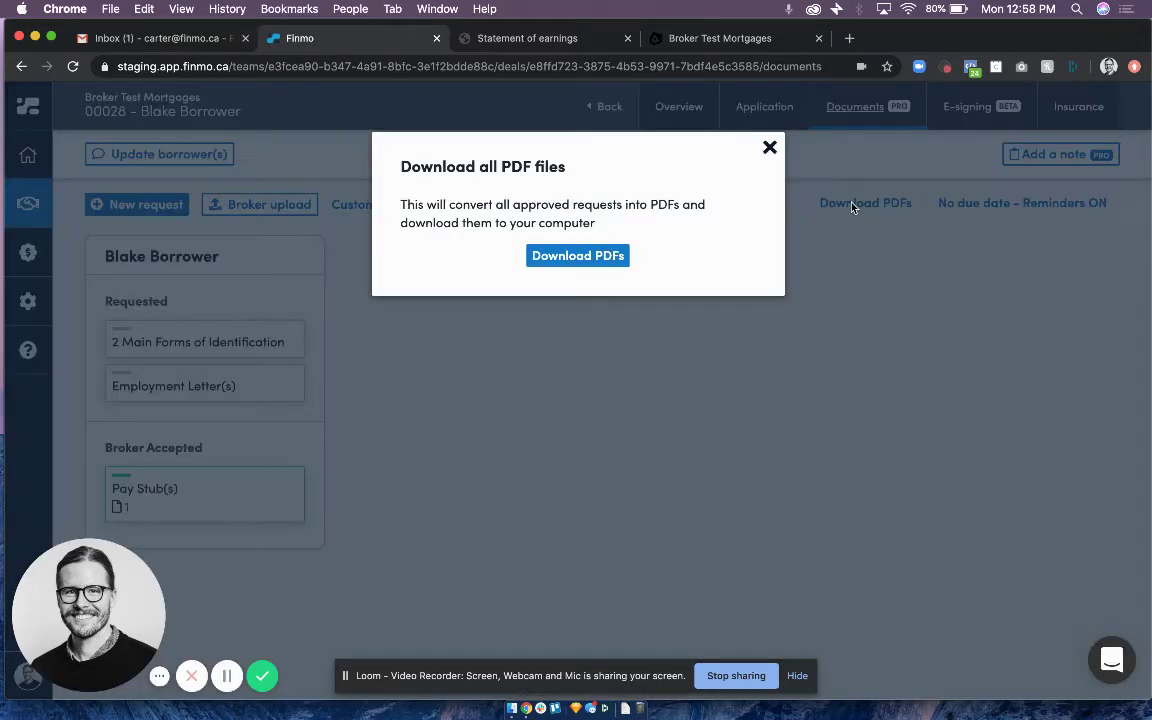
pyautogui.click(609, 258)
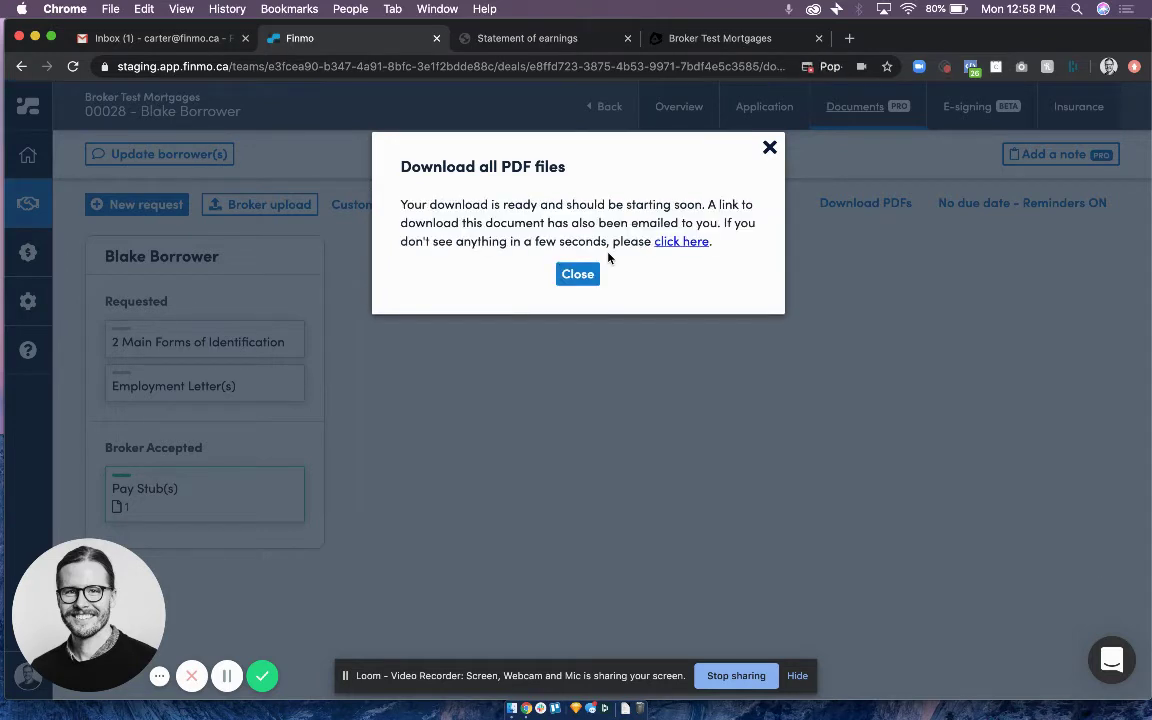
pyautogui.click(812, 66)
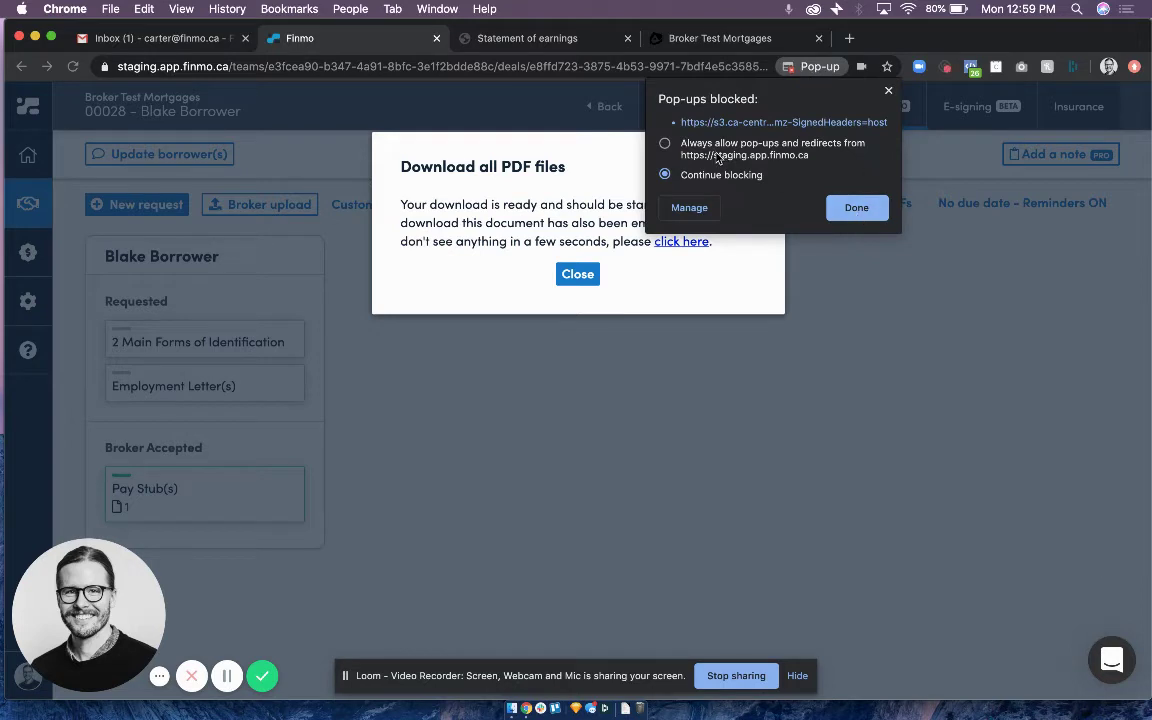
pyautogui.click(664, 143)
pyautogui.click(857, 209)
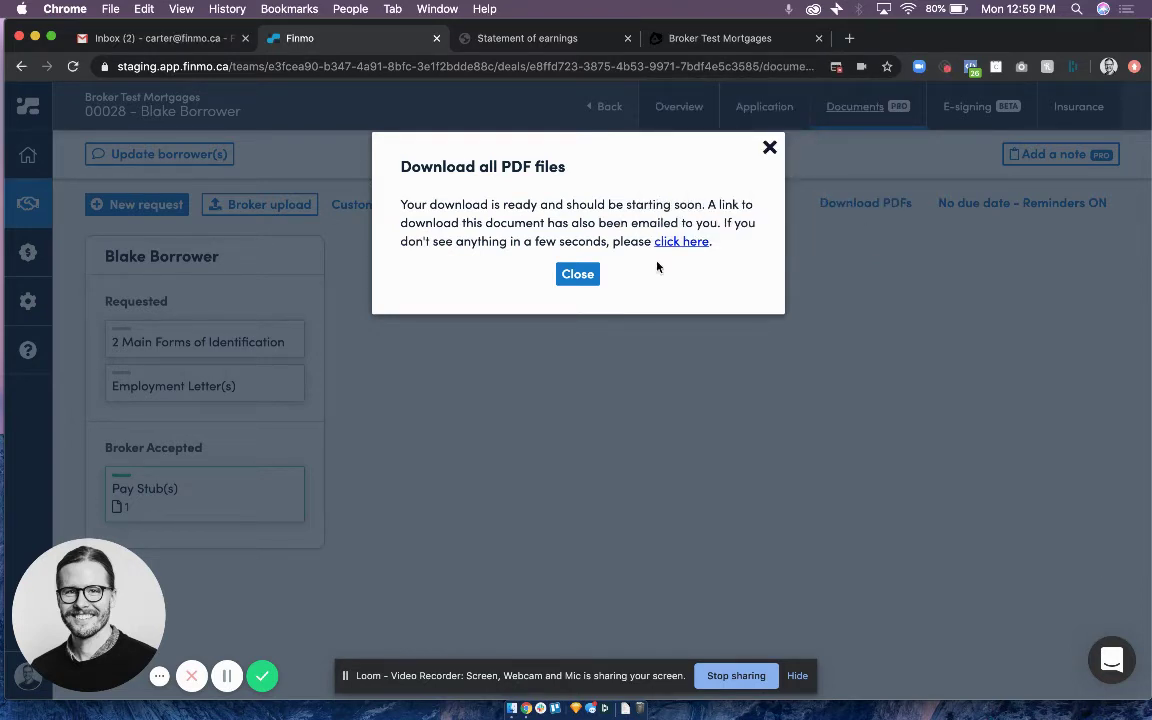
pyautogui.click(577, 276)
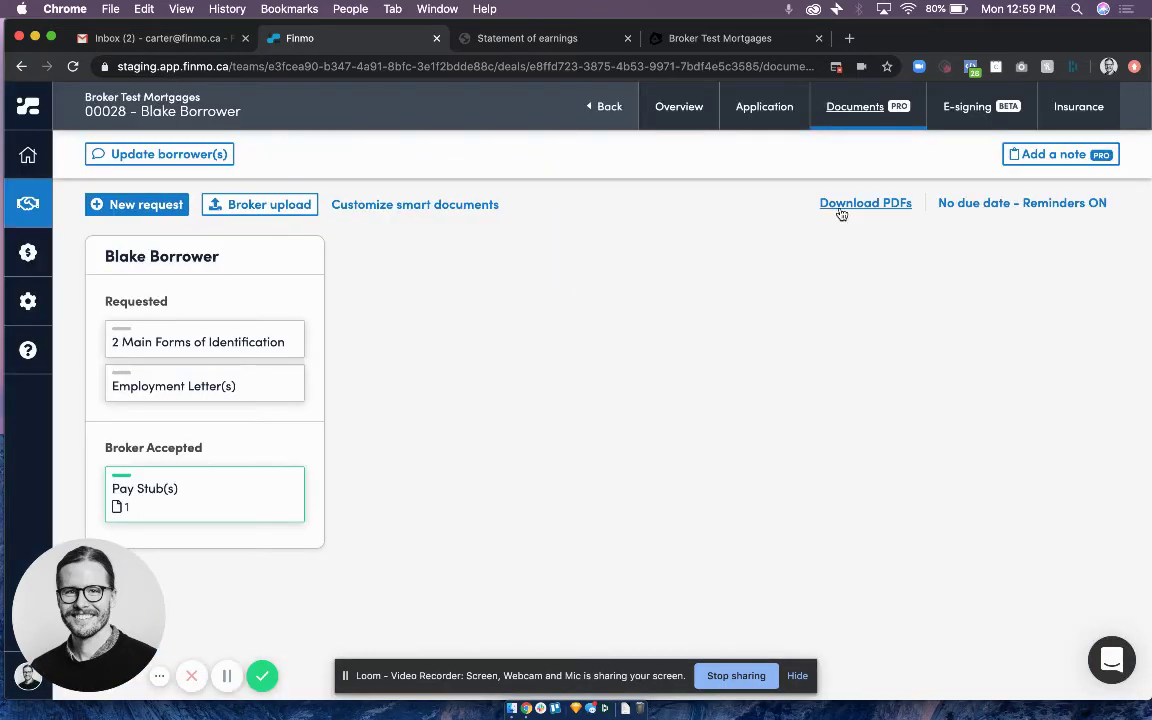
# Step: Download all approved document requests as PDFs and reveal the downloaded zip file in Finder
pyautogui.click(838, 207)
pyautogui.click(565, 256)
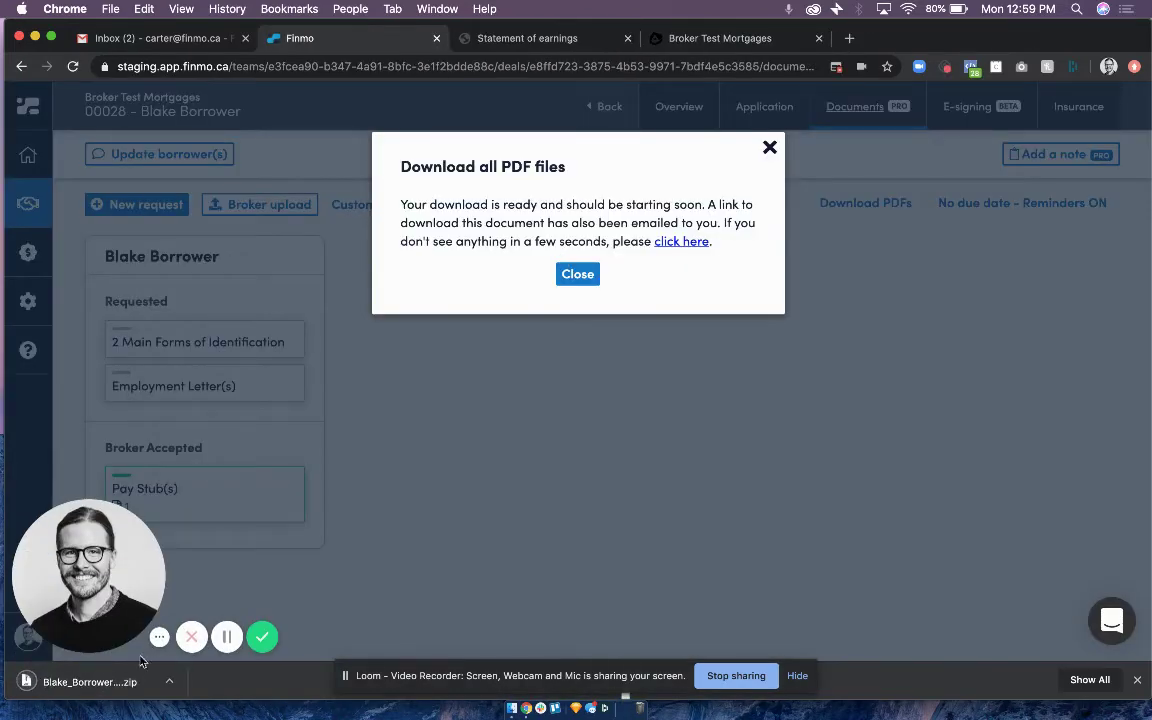
pyautogui.click(171, 683)
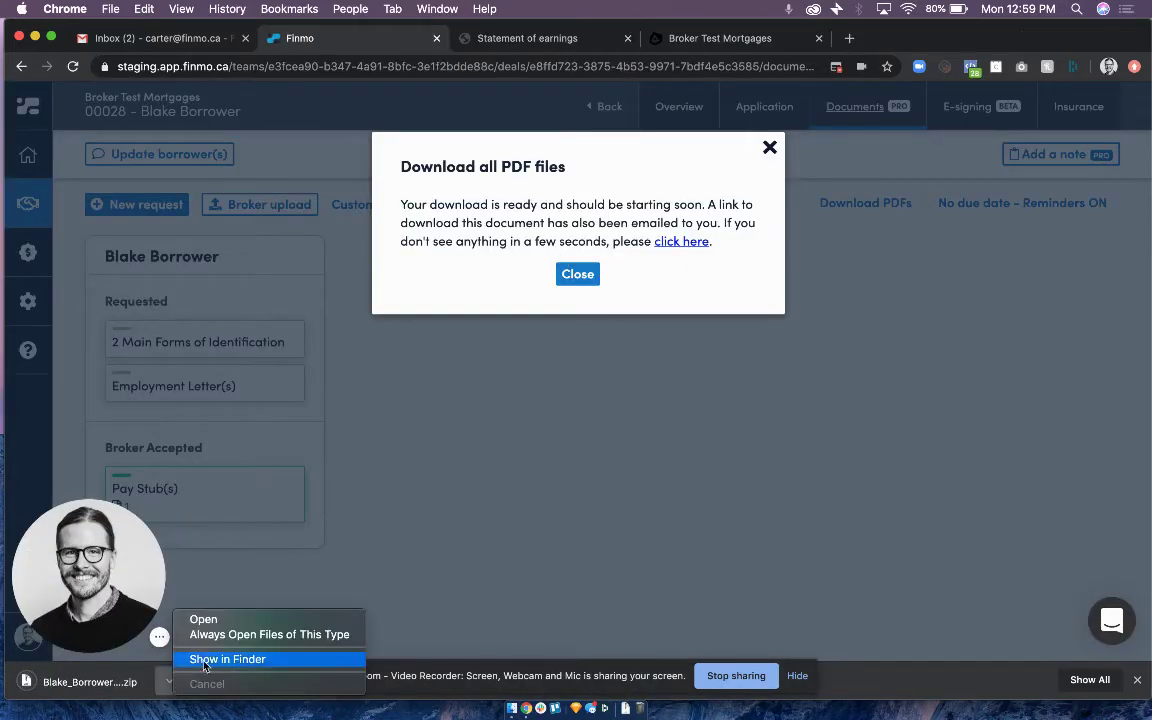
pyautogui.click(209, 662)
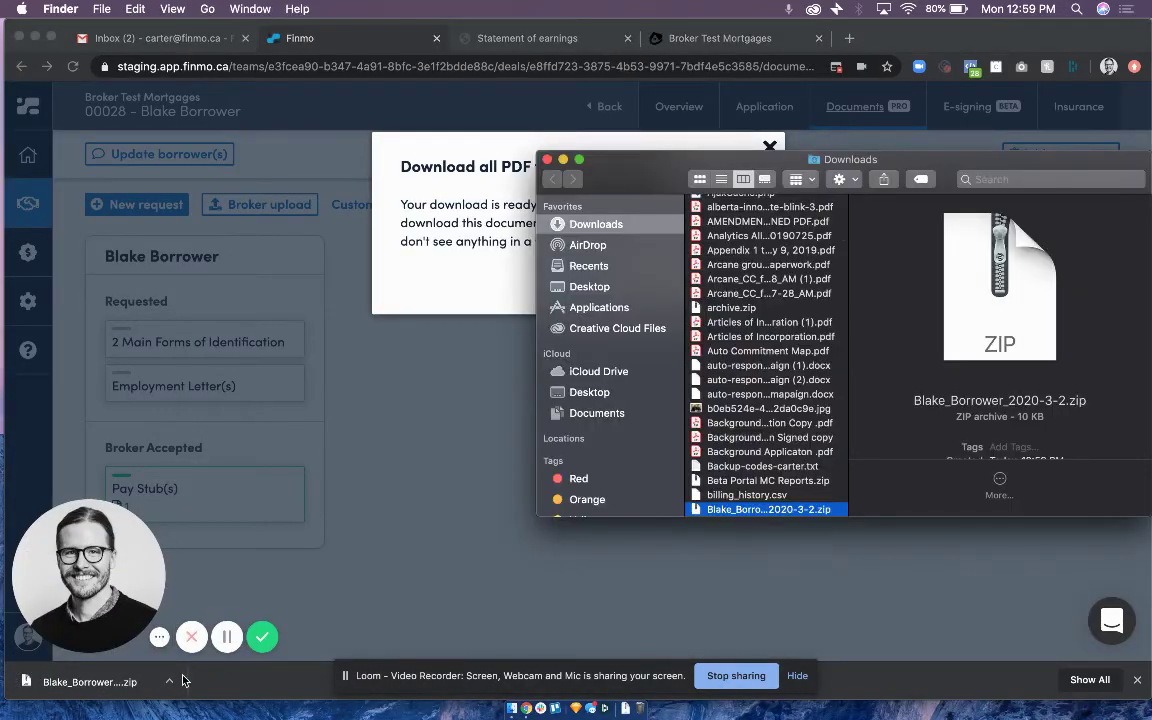
# Step: Extract the downloaded zip and preview the pay stub PDF, closing the Downloads window and the PDF download message when done
pyautogui.doubleClick(709, 511)
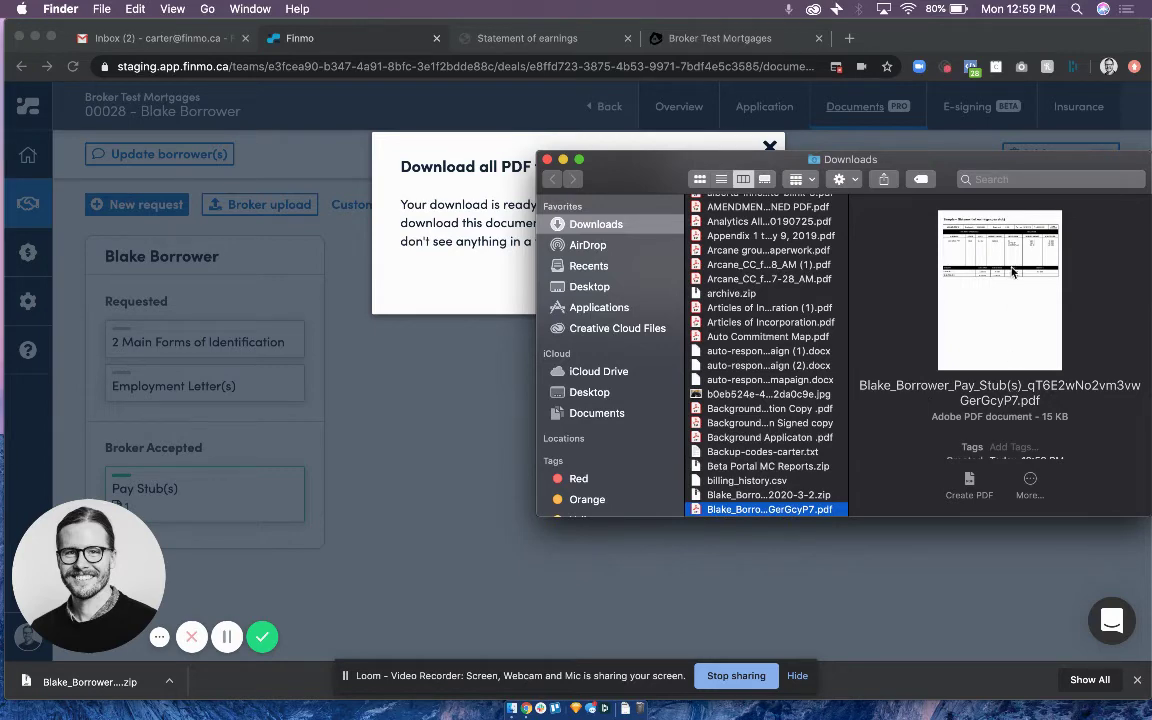
pyautogui.press('space')
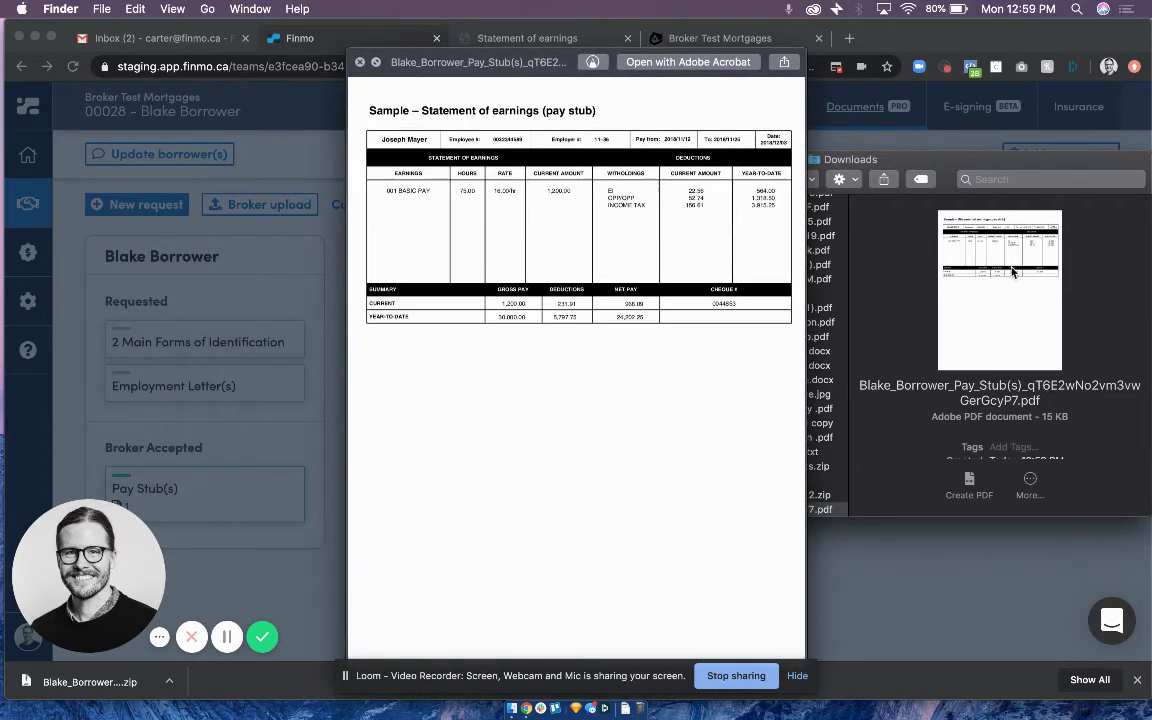
pyautogui.press('space')
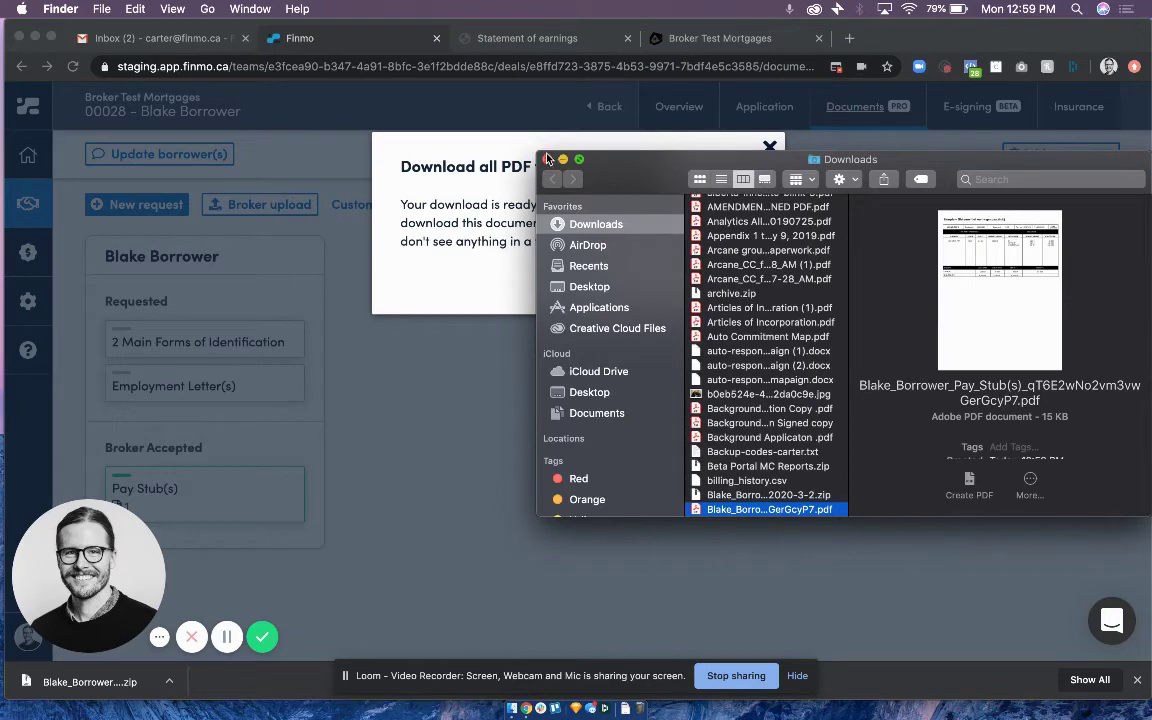
pyautogui.press('super+w')
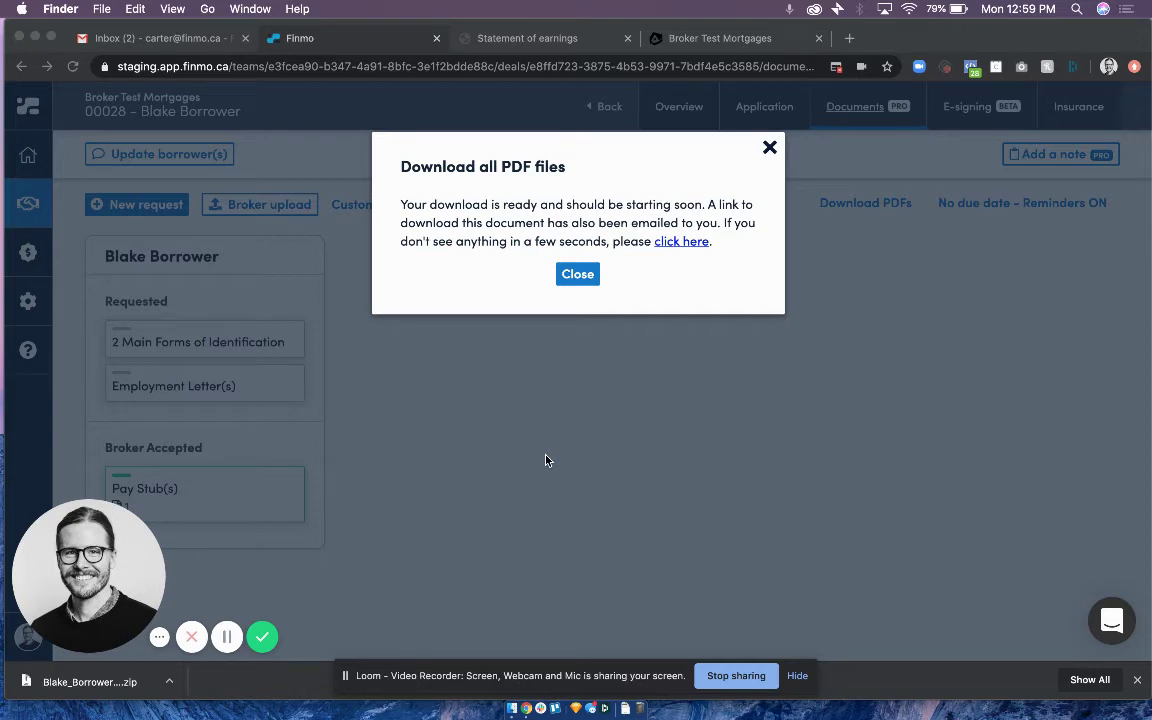
pyautogui.click(768, 147)
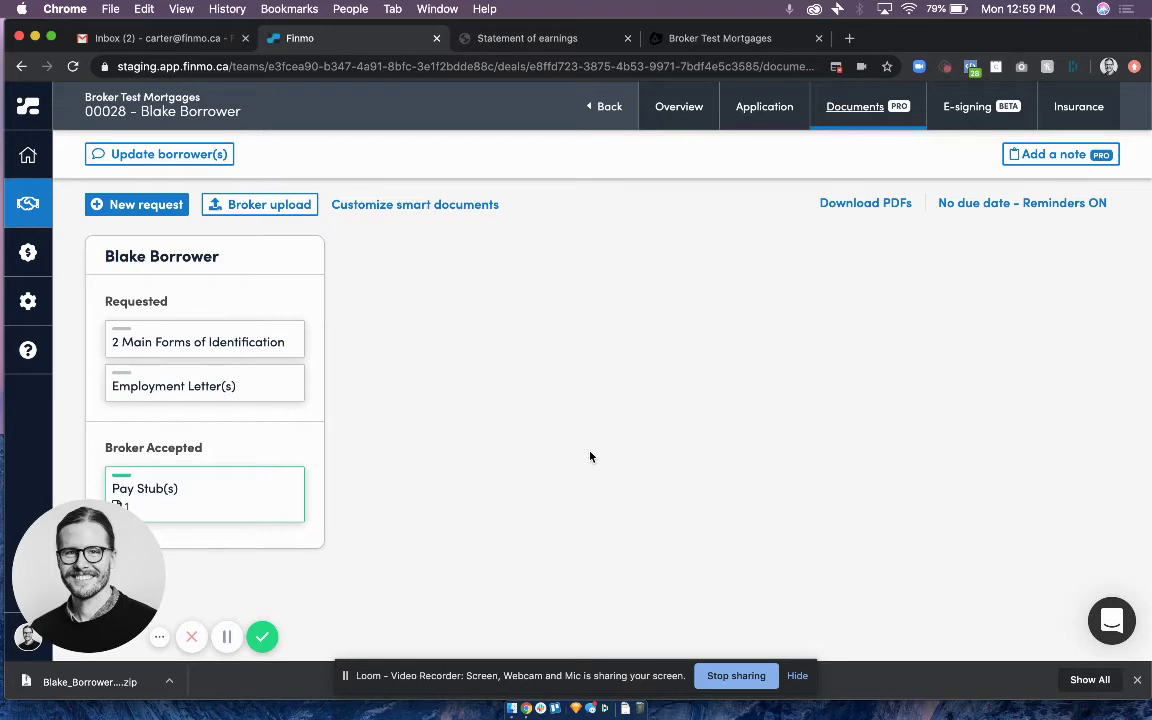
# Step: Create an e-signing request for the deal and add Worksheet_6_Statement_Earnings_E.pdf from the Desktop folder
pyautogui.click(953, 118)
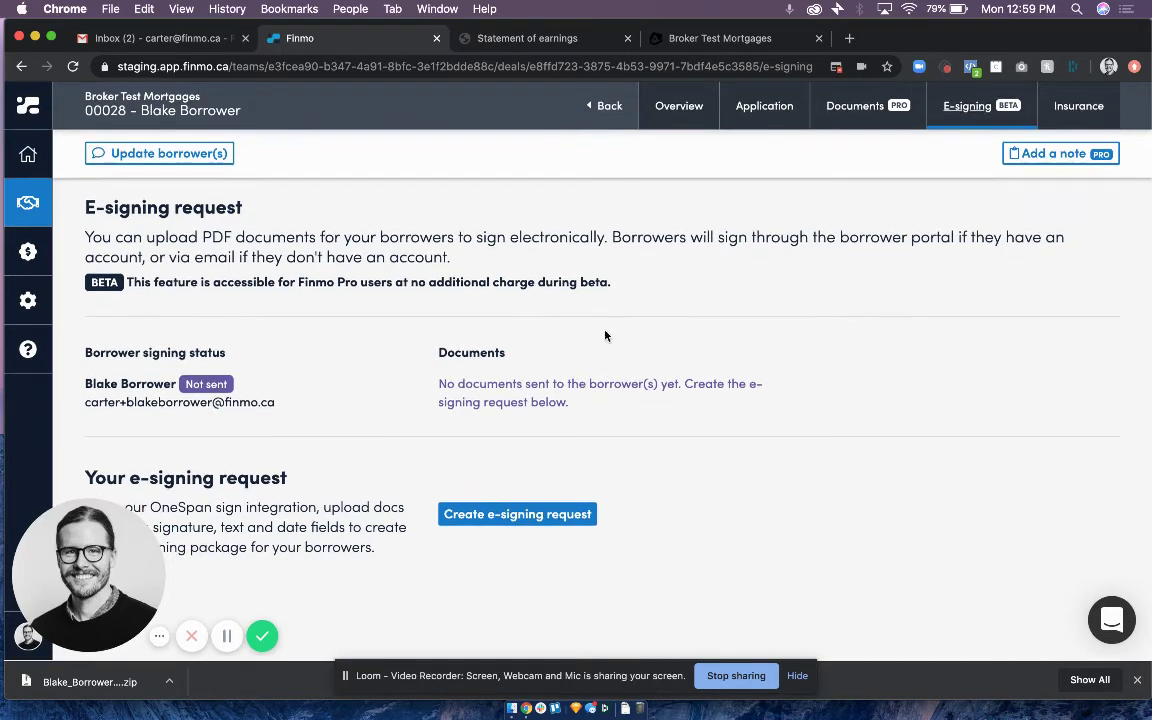
pyautogui.moveTo(106, 524)
pyautogui.mouseDown()
pyautogui.moveTo(225, 215)
pyautogui.moveTo(118, 395)
pyautogui.moveTo(100, 541)
pyautogui.mouseUp()
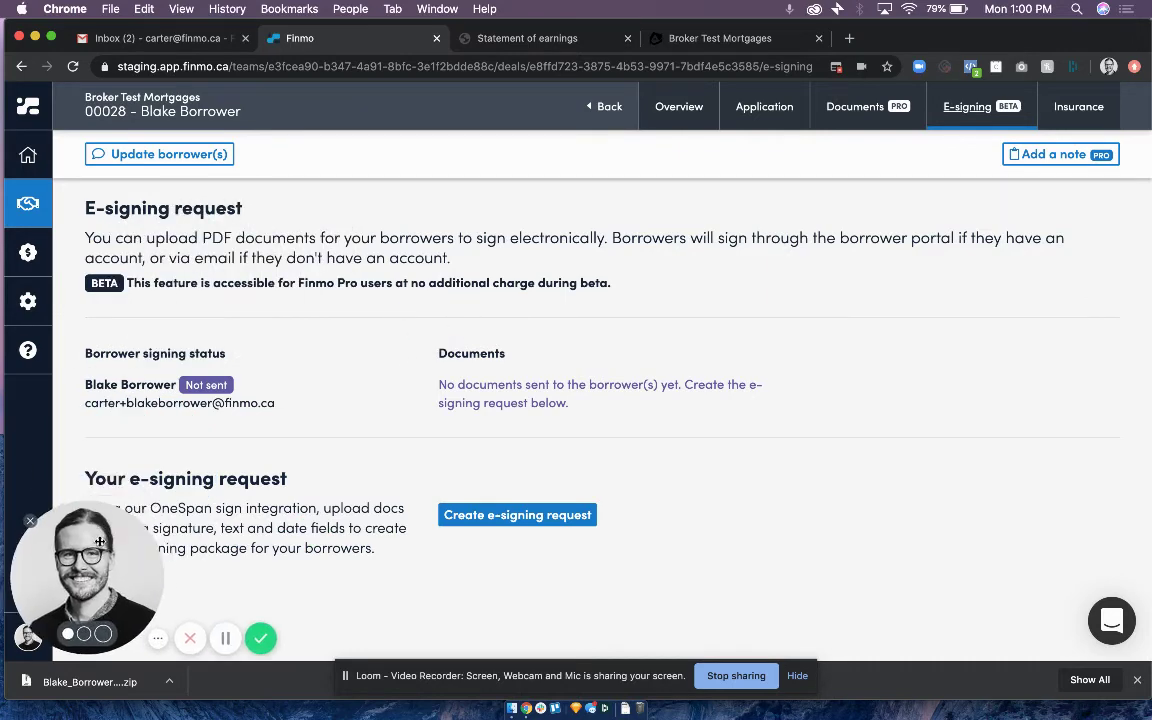
pyautogui.click(464, 516)
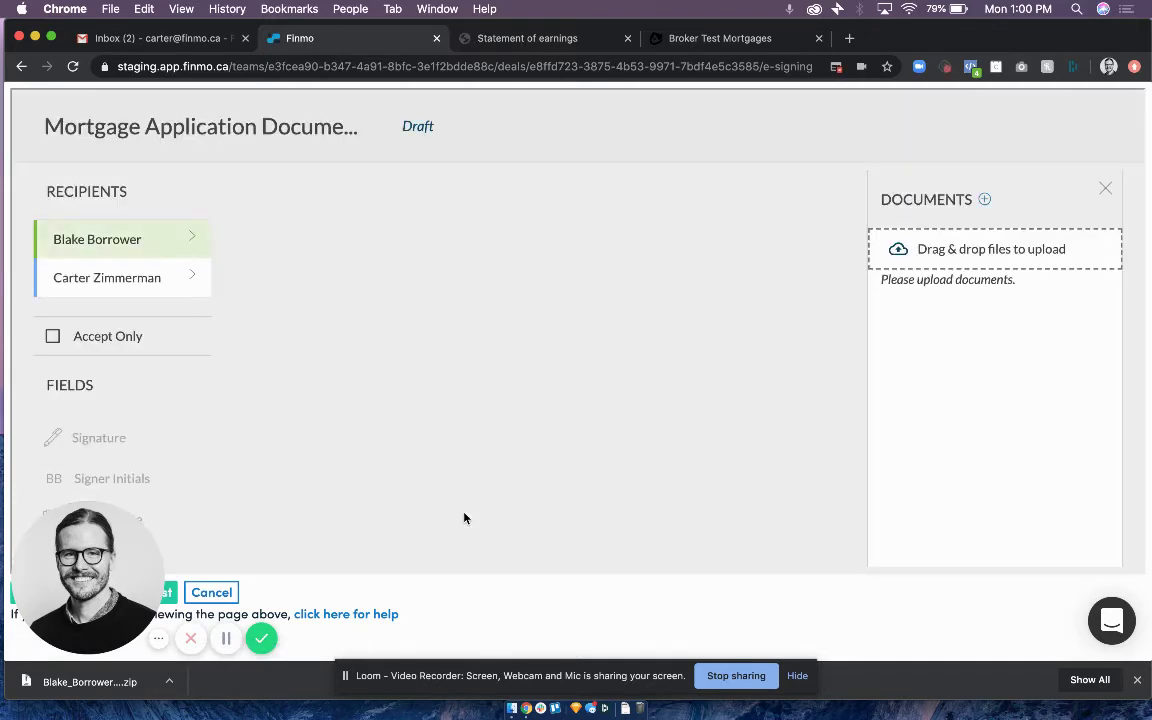
pyautogui.click(984, 199)
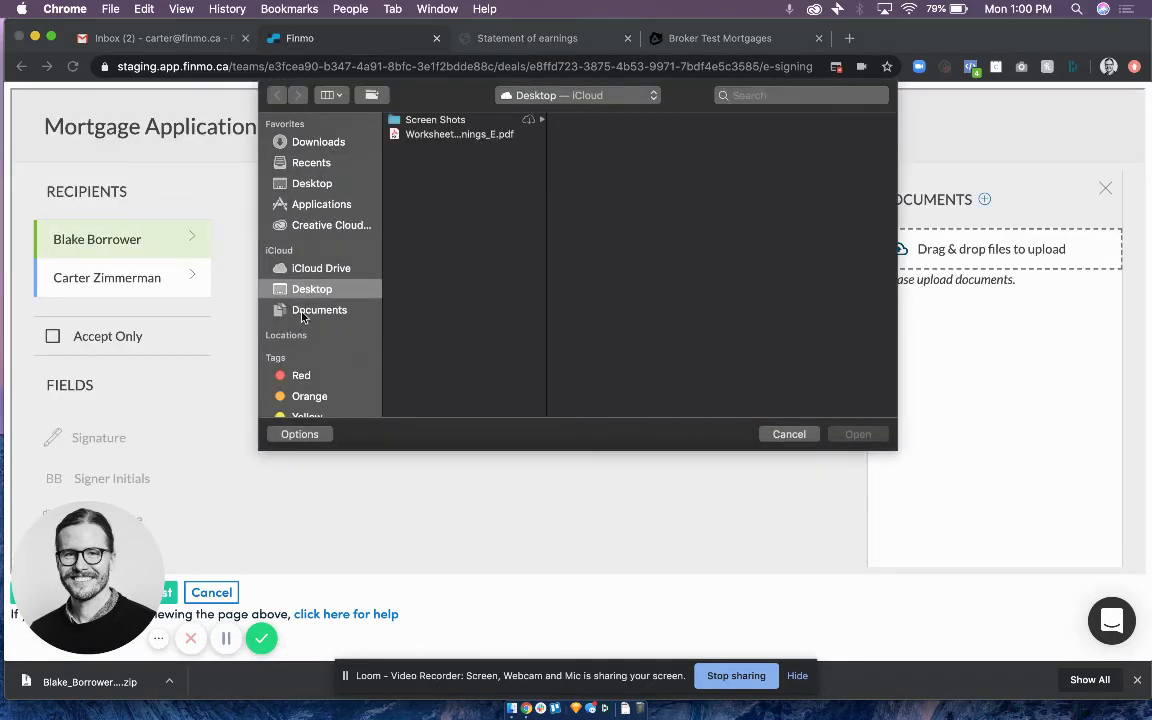
pyautogui.click(312, 183)
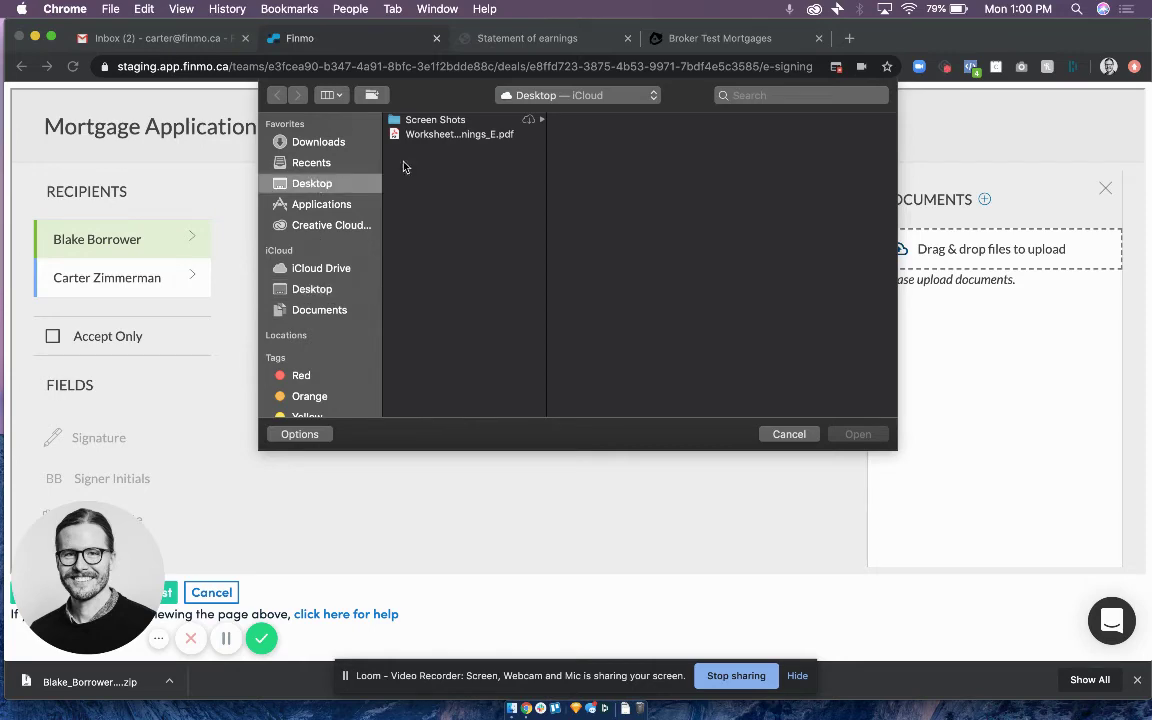
pyautogui.click(483, 142)
pyautogui.click(862, 434)
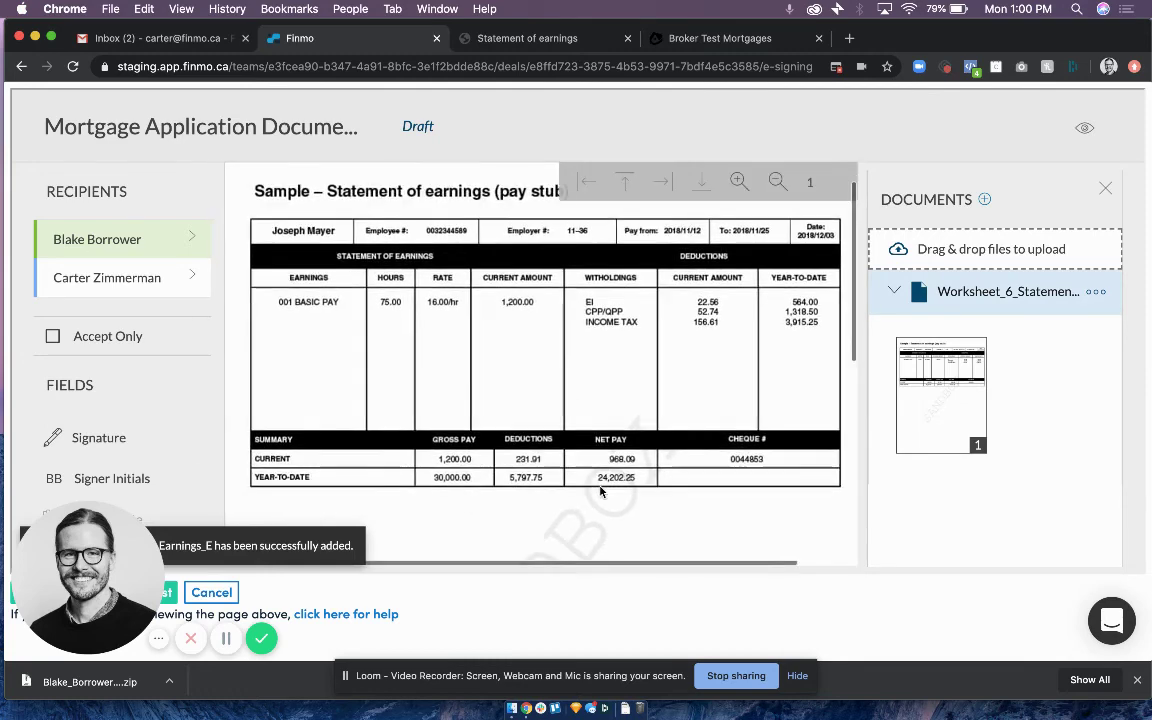
# Step: Place a signature field for the borrower below the earnings table and send the e-signing request
pyautogui.scroll(-5, 599, 489)
pyautogui.moveTo(98, 437)
pyautogui.mouseDown()
pyautogui.moveTo(347, 437)
pyautogui.moveTo(348, 300)
pyautogui.mouseUp()
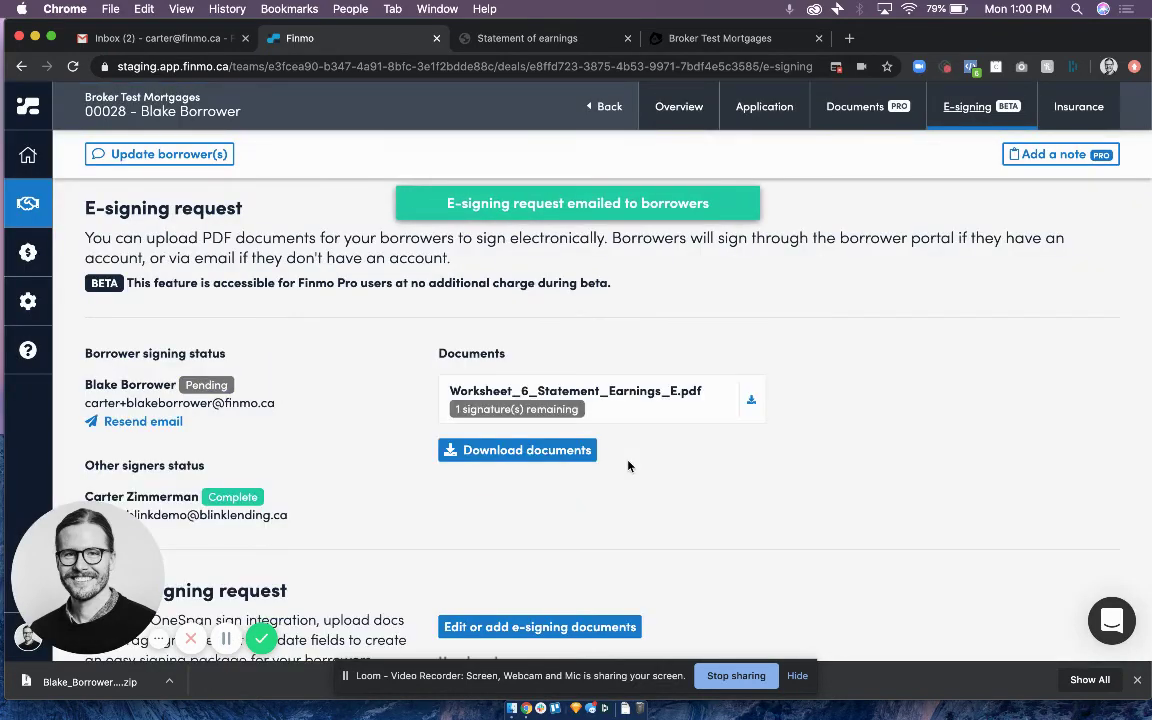
pyautogui.scroll(-3, 628, 466)
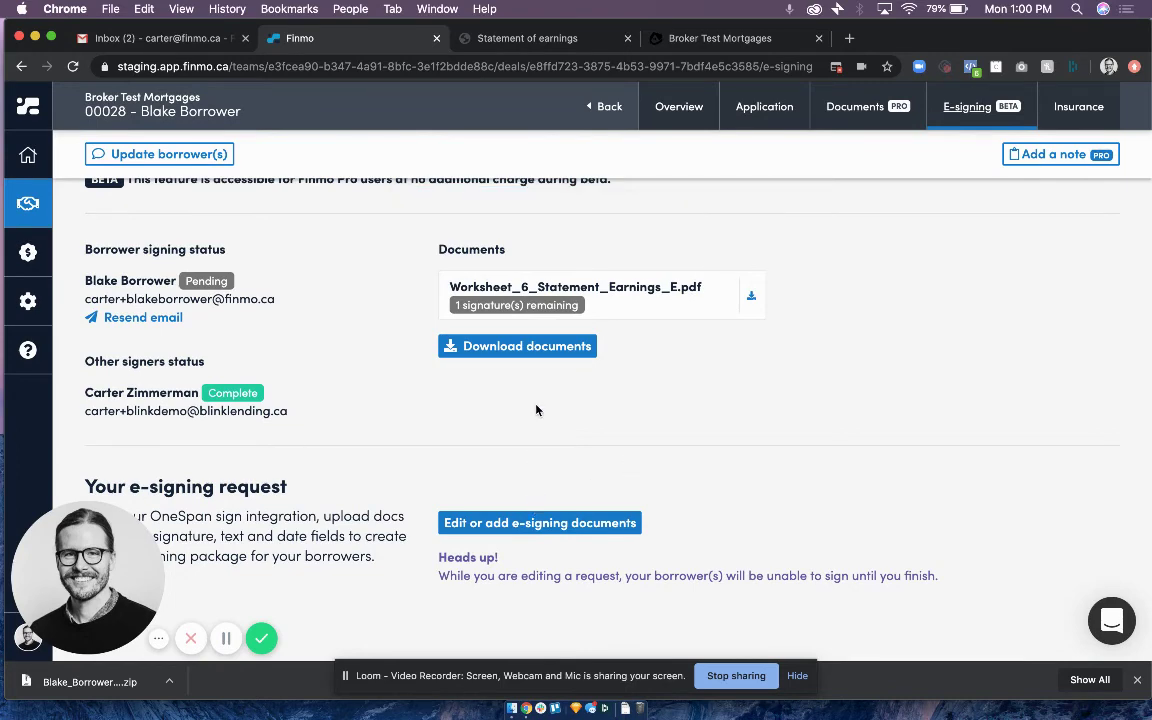
pyautogui.scroll(2, 482, 363)
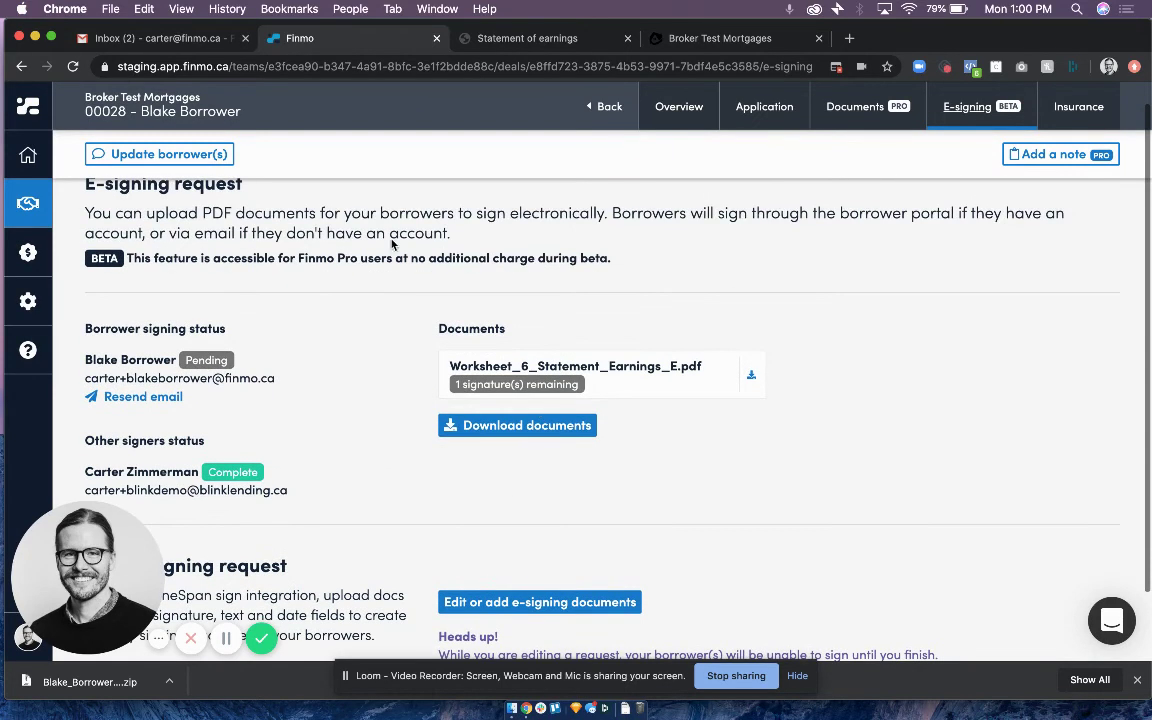
# Step: Switch to Gmail, open the "E-sign your mortgage documents" email and follow it to the document for signing
pyautogui.click(160, 38)
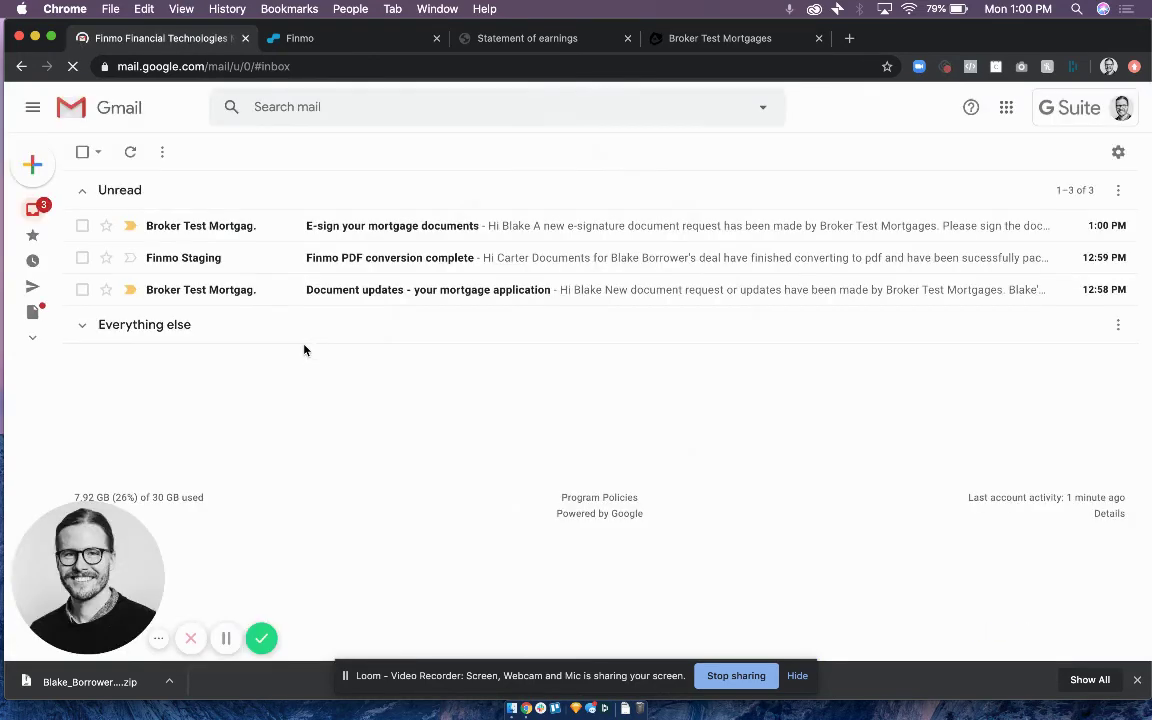
pyautogui.click(318, 232)
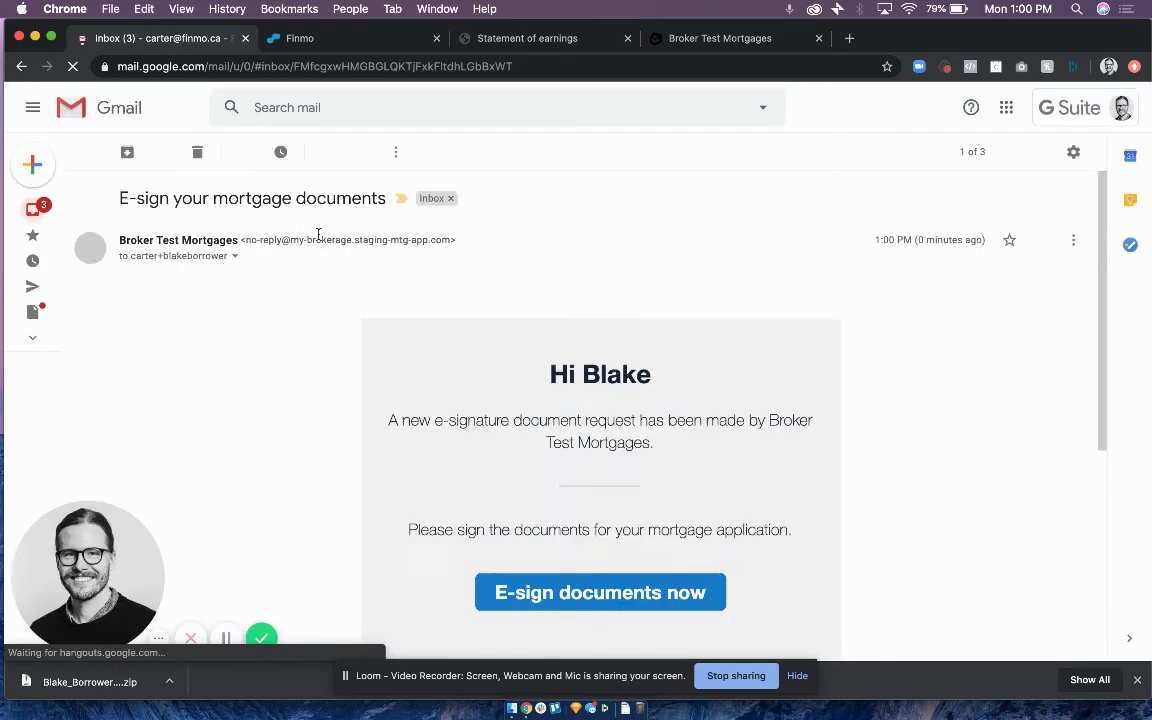
pyautogui.scroll(-2, 526, 455)
pyautogui.click(535, 540)
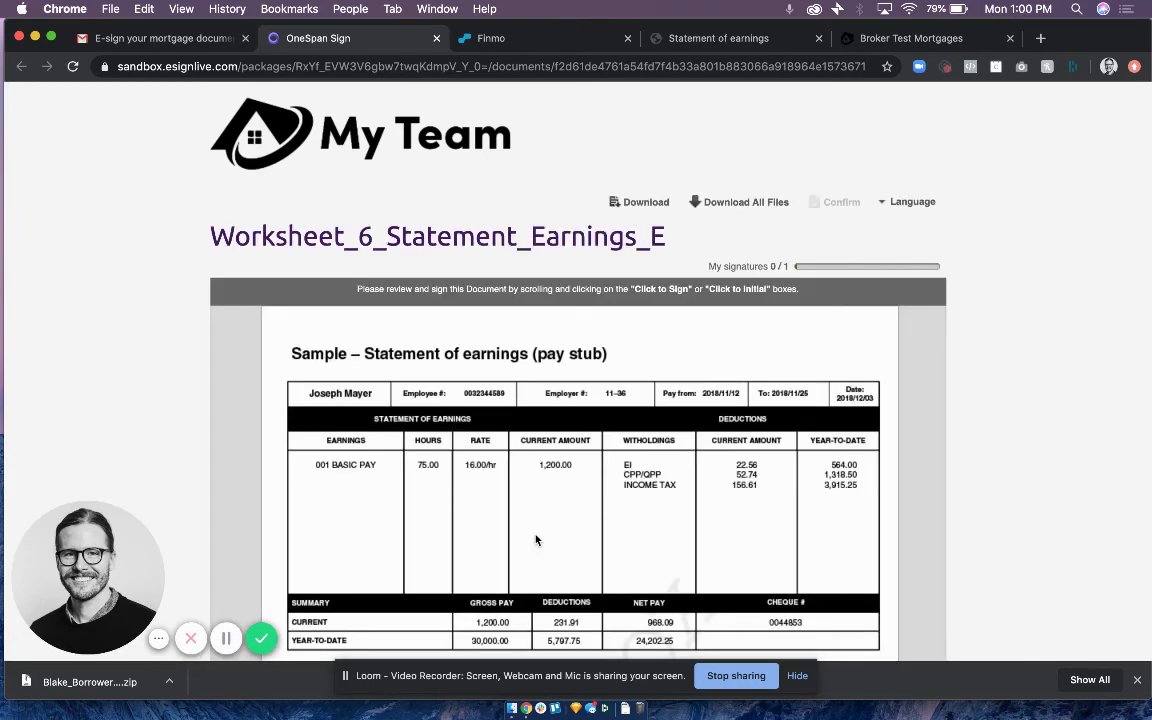
# Step: Switch to the borrower portal's documents page and examine its E-signature Documents request
pyautogui.click(905, 38)
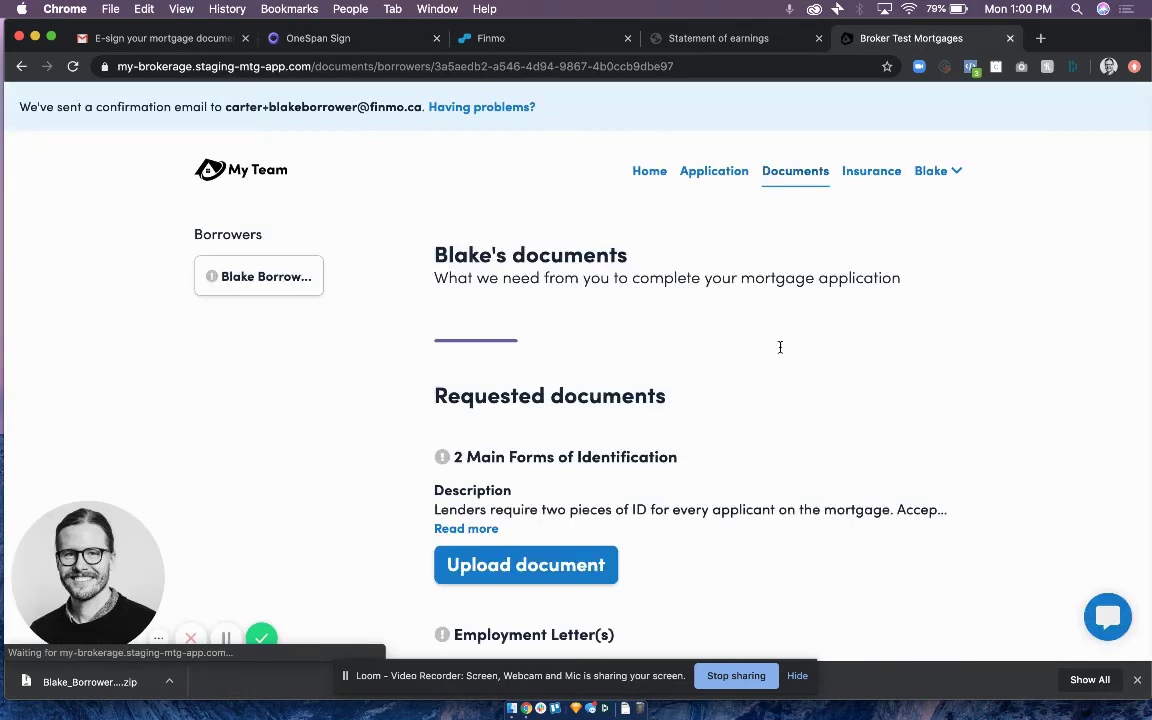
pyautogui.scroll(-5, 780, 347)
pyautogui.scroll(-2, 780, 347)
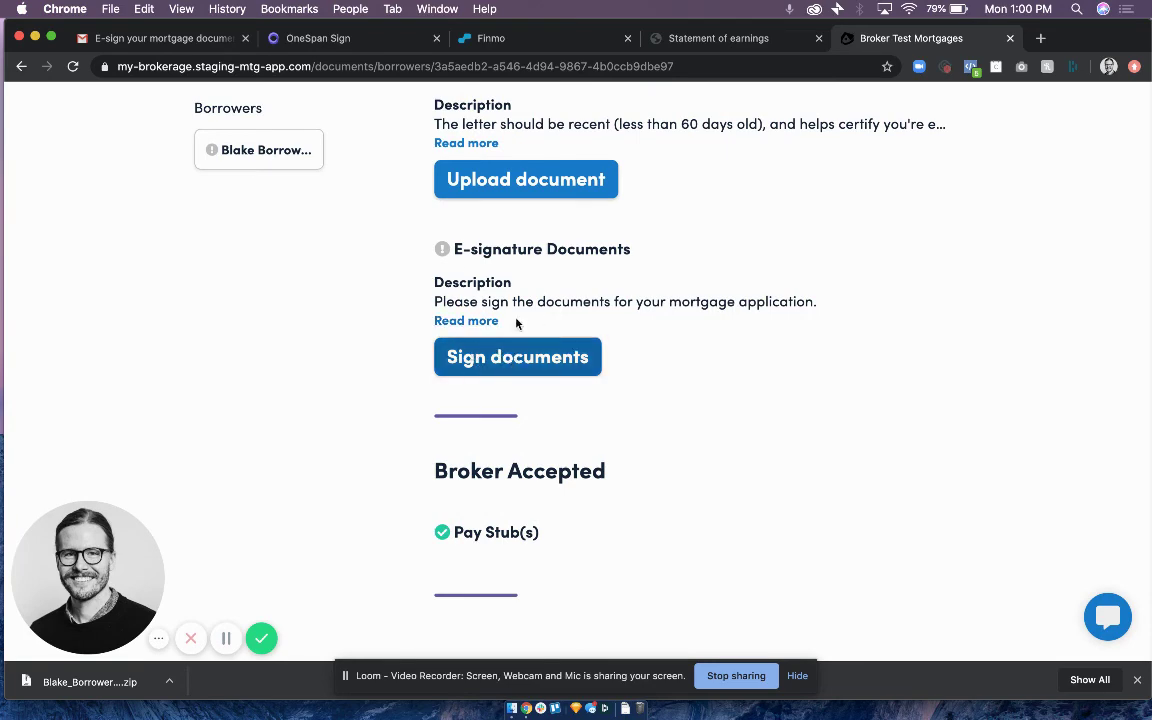
pyautogui.scroll(4, 517, 324)
pyautogui.scroll(-3, 519, 342)
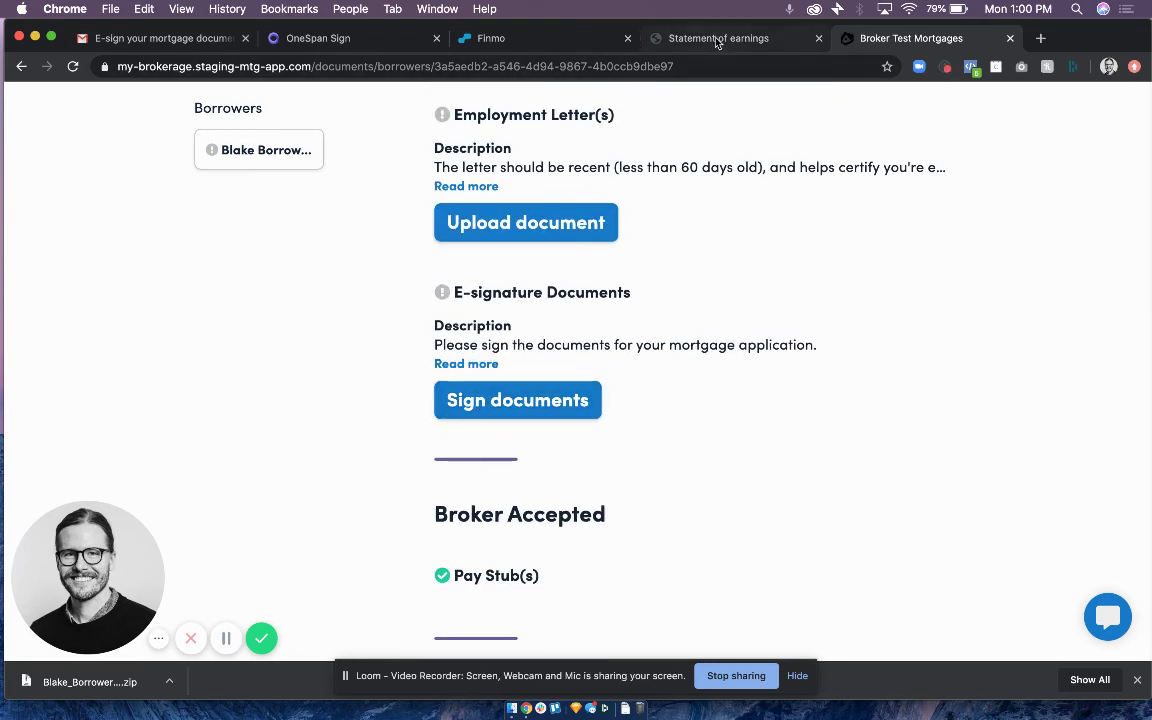
# Step: Sign the Worksheet_6_Statement_Earnings_E document as the borrower in OneSpan Sign, confirm the signature and dismiss the completion message
pyautogui.click(311, 39)
pyautogui.scroll(-6, 345, 300)
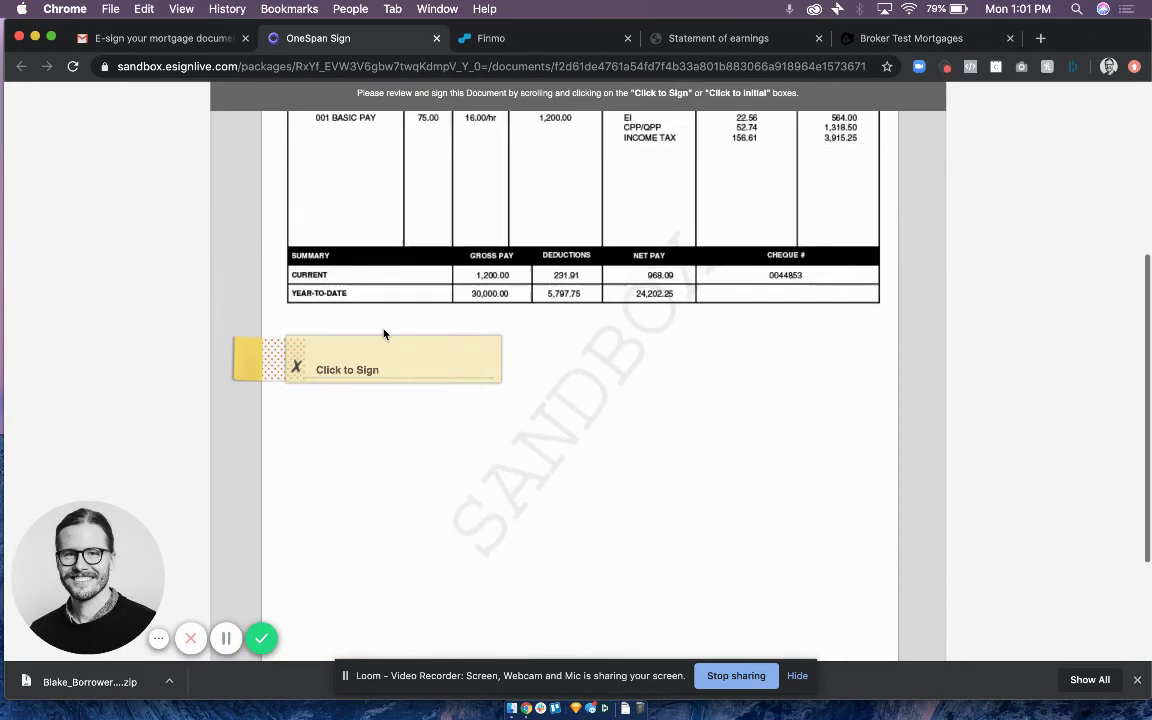
pyautogui.scroll(-2, 384, 334)
pyautogui.click(386, 303)
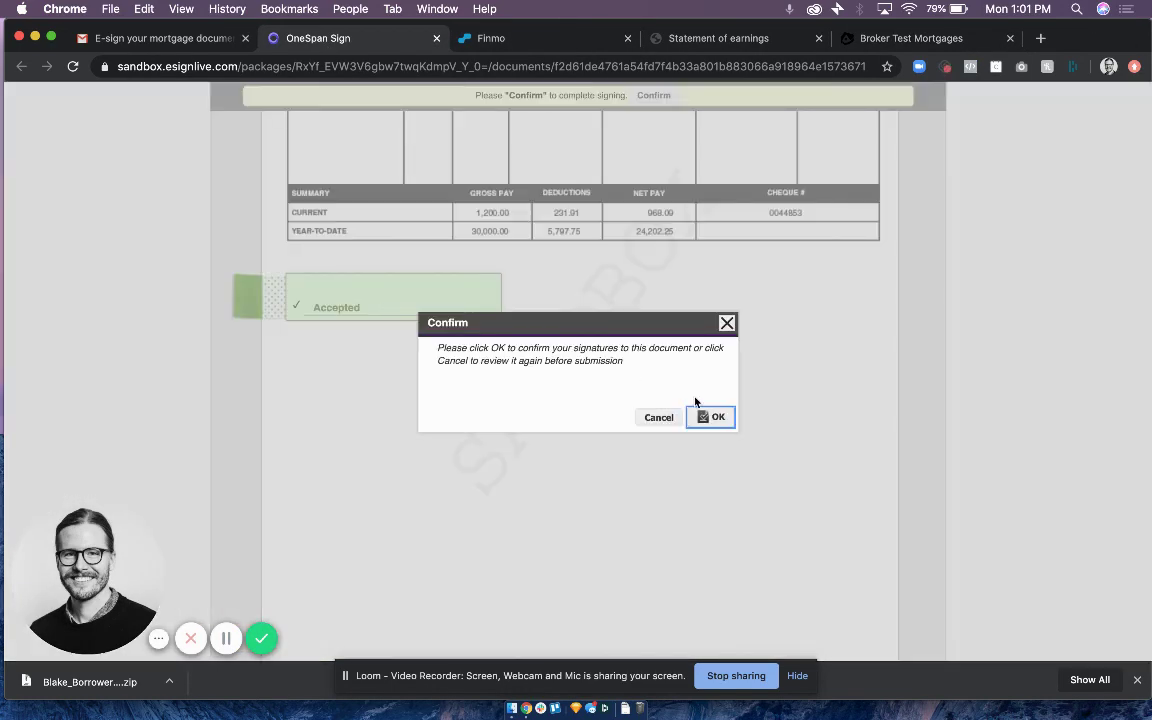
pyautogui.click(709, 417)
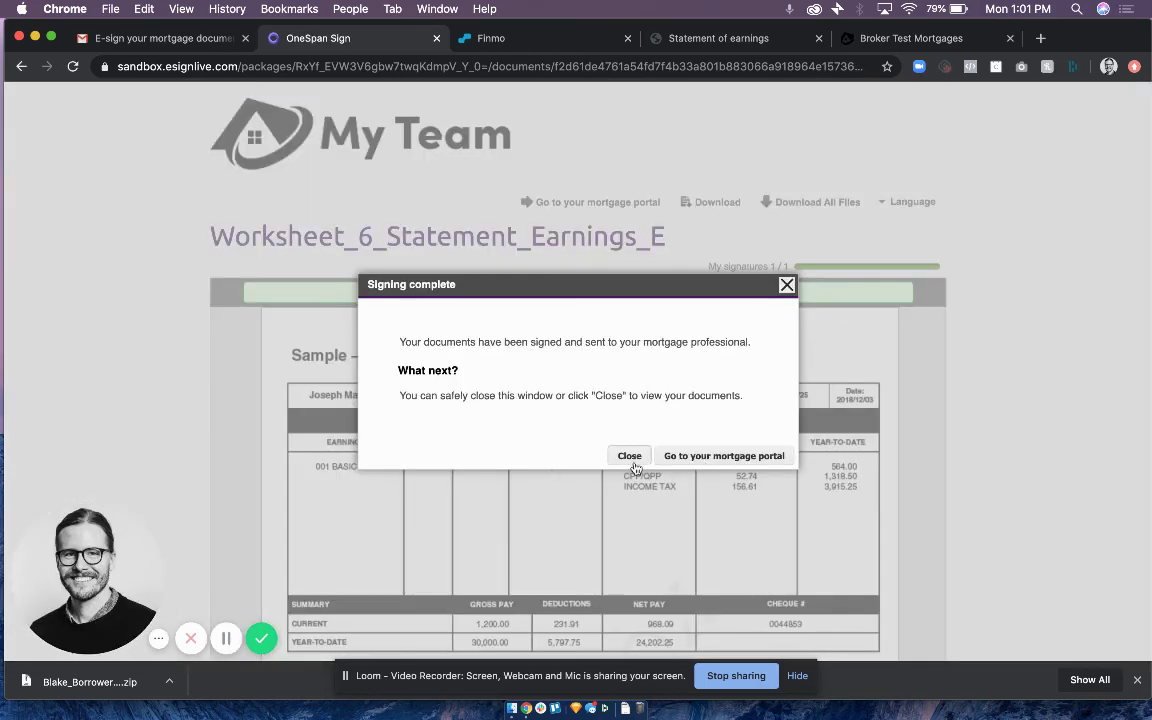
pyautogui.click(629, 456)
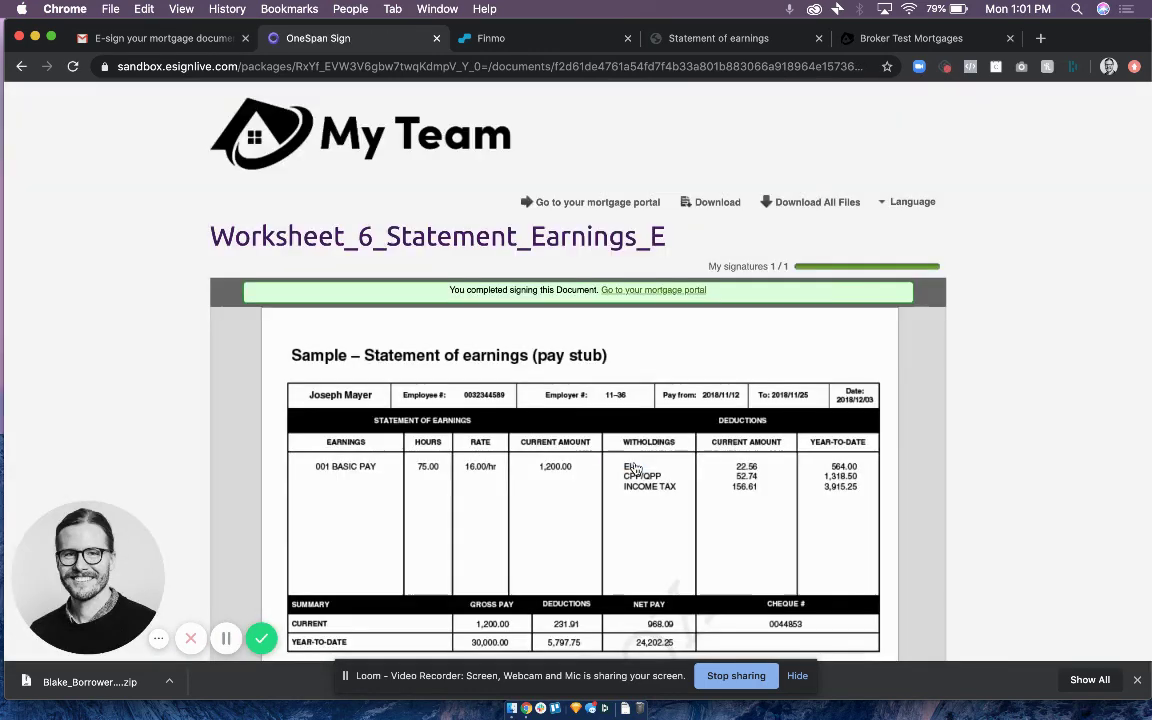
# Step: Return to the deal's e-signing page in Finmo and reload it to check the signing status of the borrower and document
pyautogui.click(535, 46)
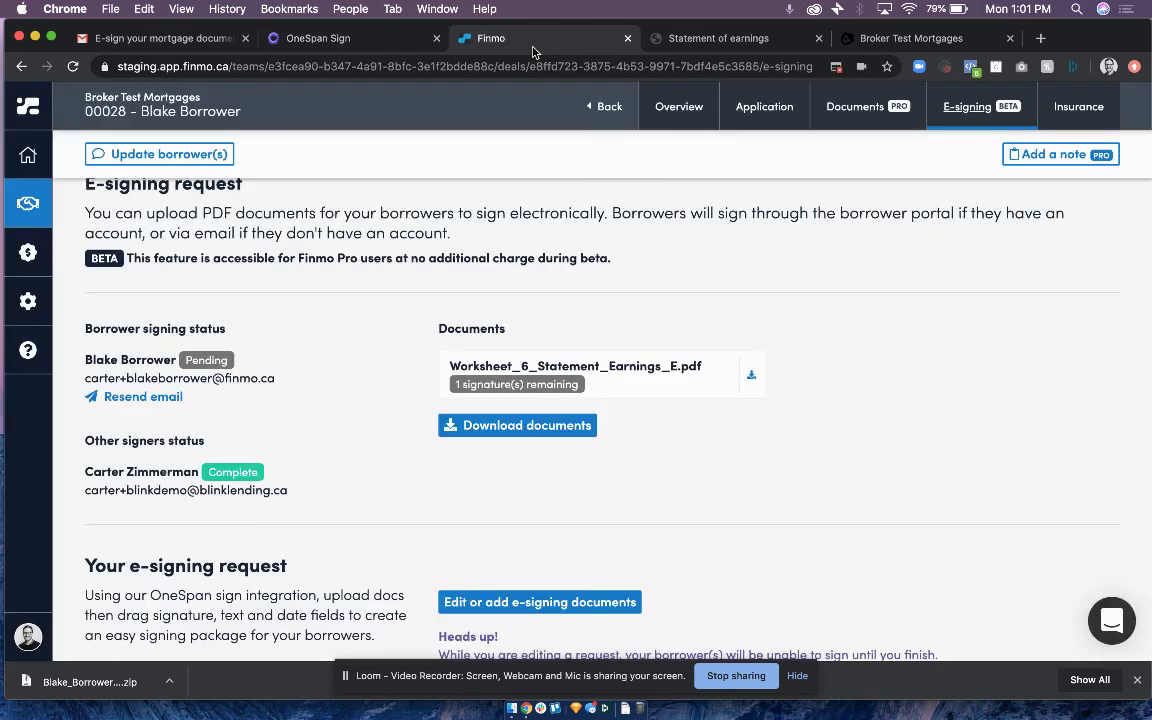
pyautogui.press('super+r')
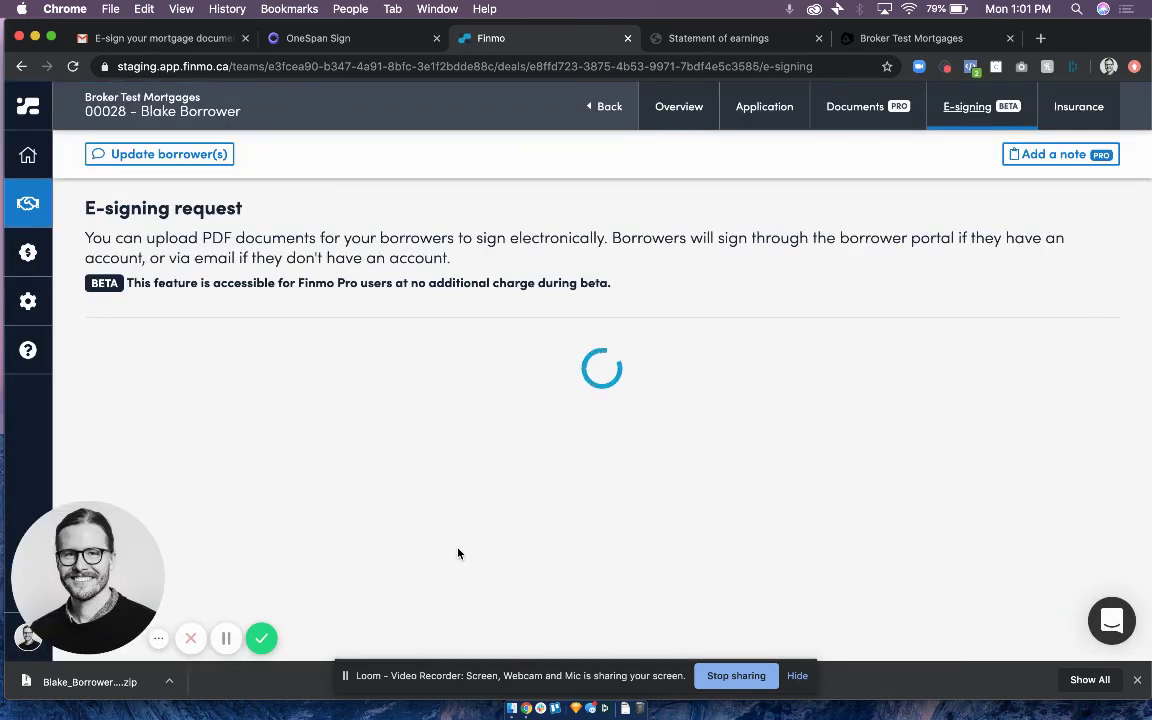
pyautogui.scroll(-2, 458, 553)
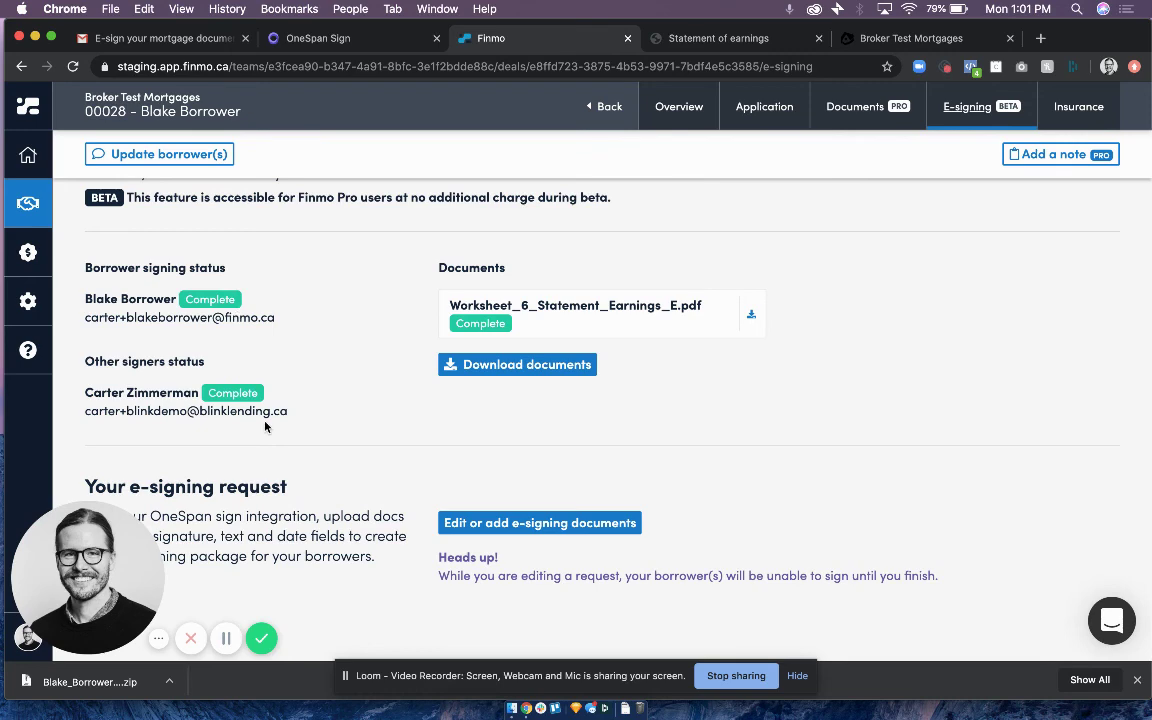
# Step: Open the Deals list and look across its status columns for the deals
pyautogui.click(28, 206)
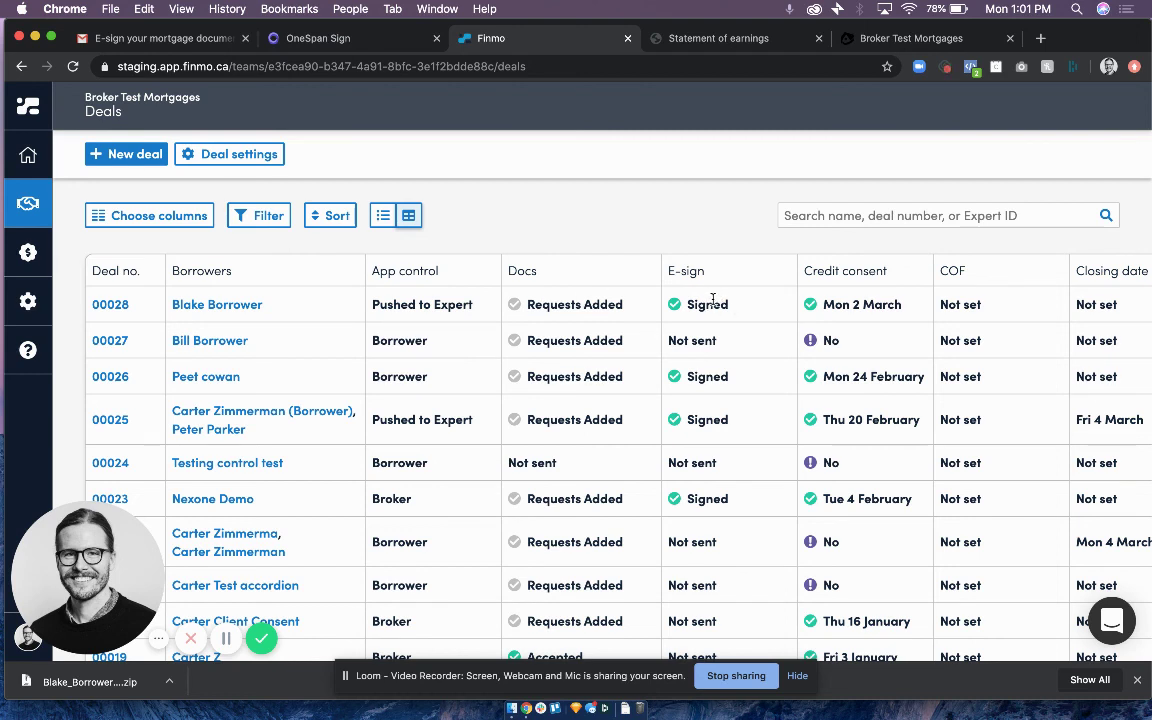
pyautogui.hscroll(2, 714, 298)
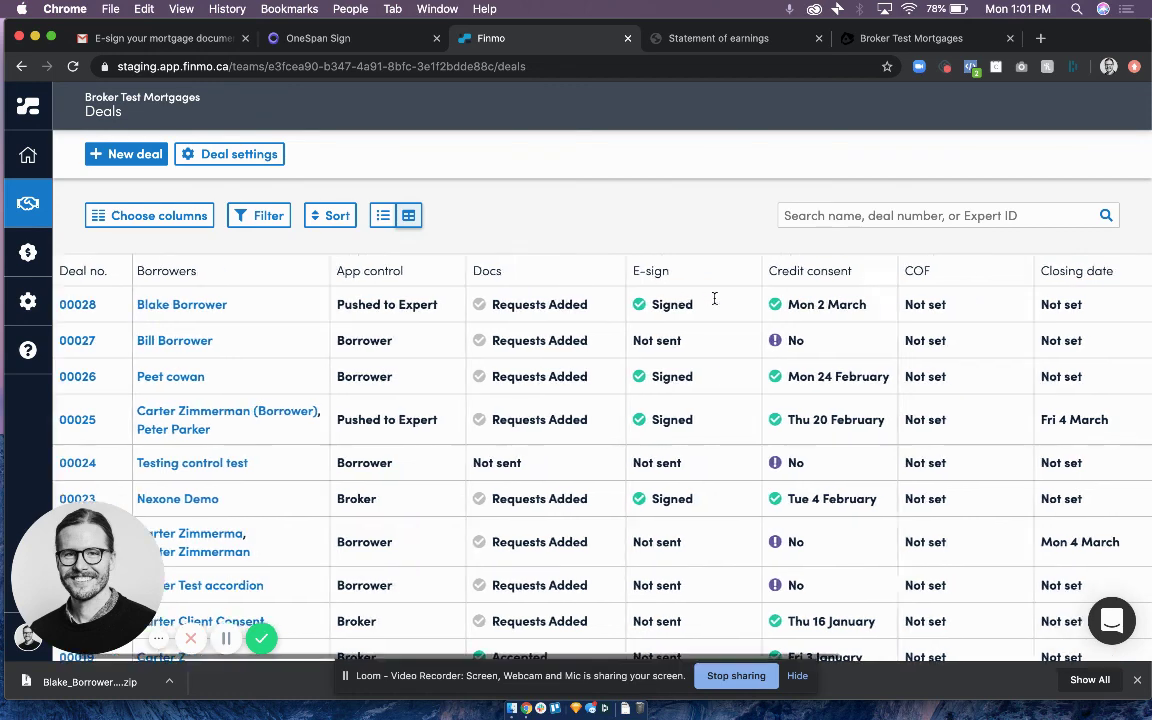
pyautogui.hscroll(10, 714, 298)
pyautogui.hscroll(-10, 714, 298)
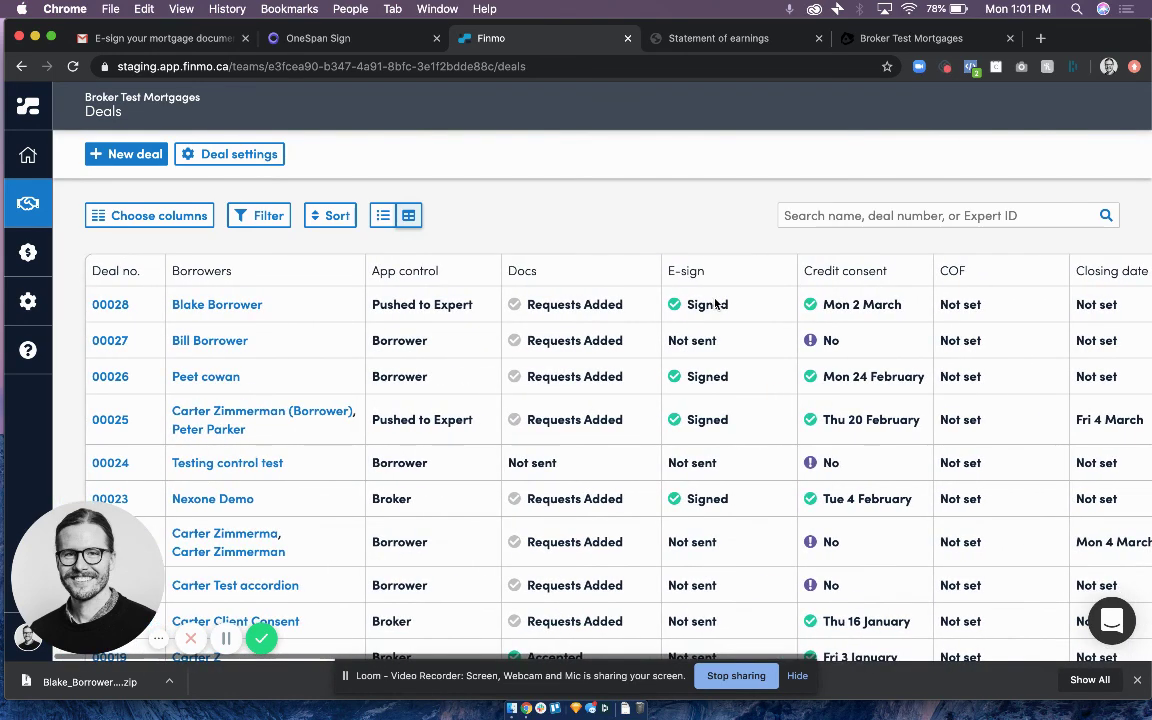